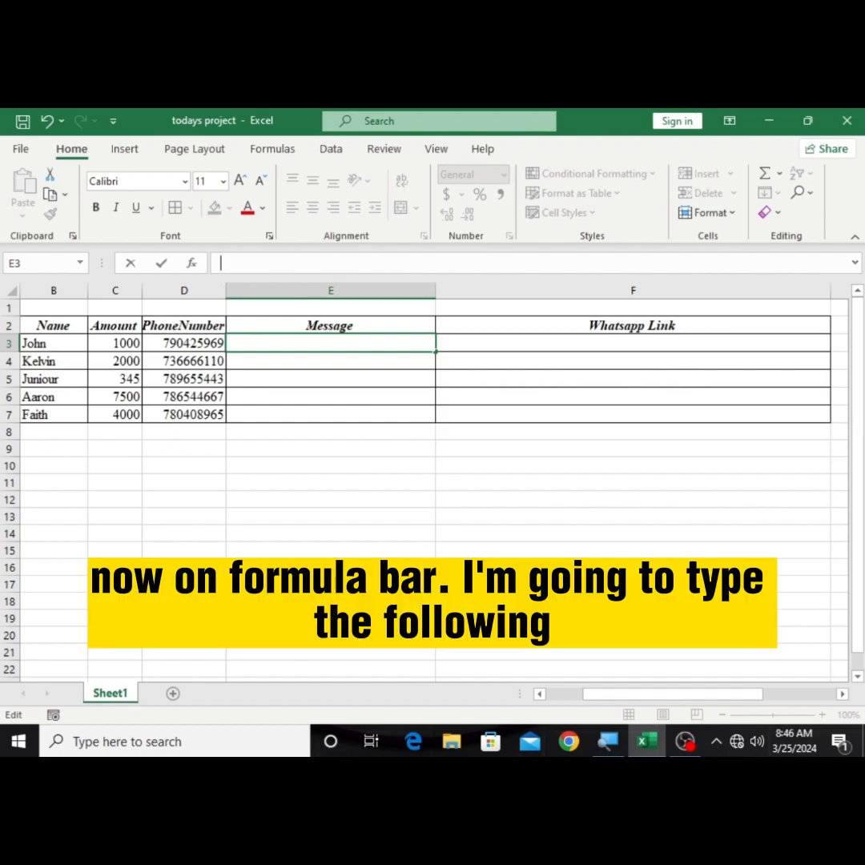
Step: Start a formula in E3 that joins the text "Hi" with the name in B3
type("=")
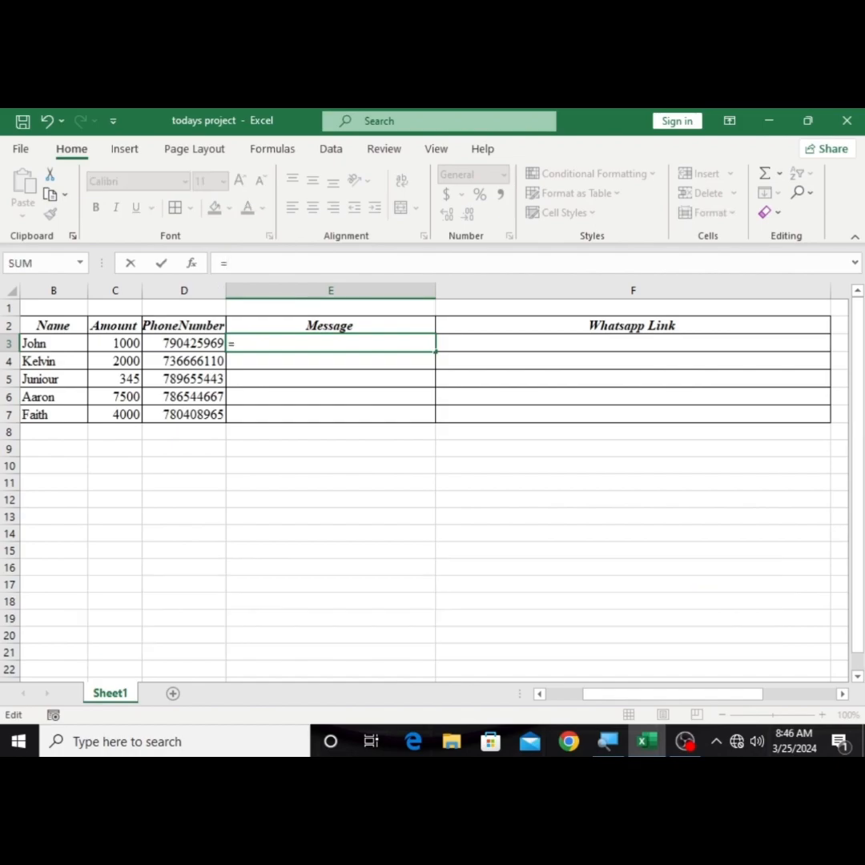
type("\"H")
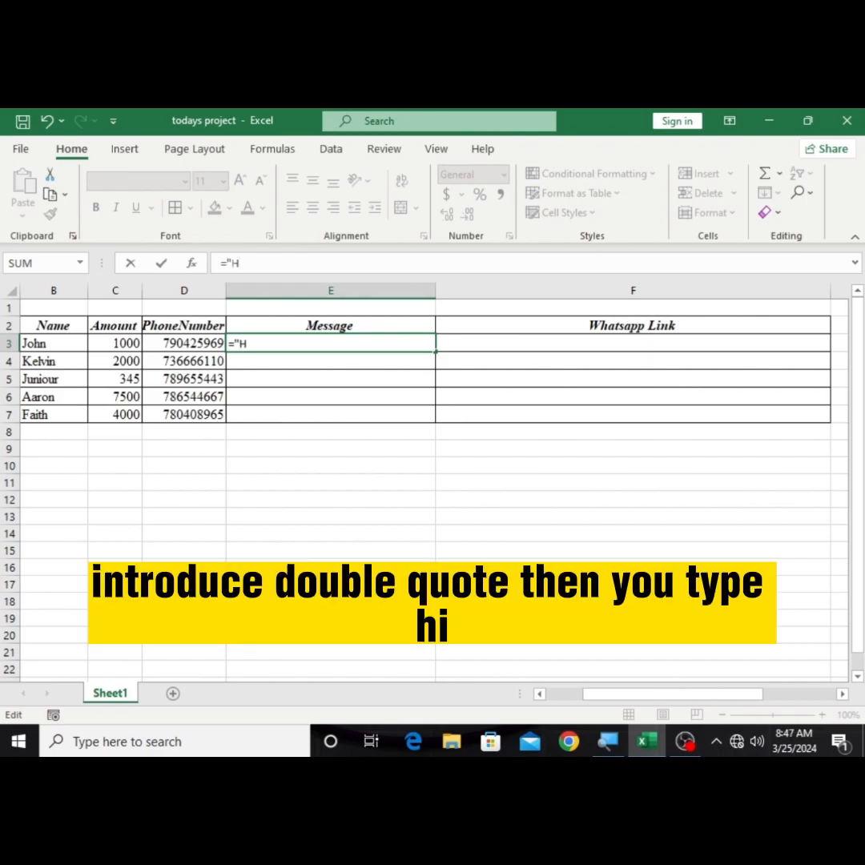
type("i\"")
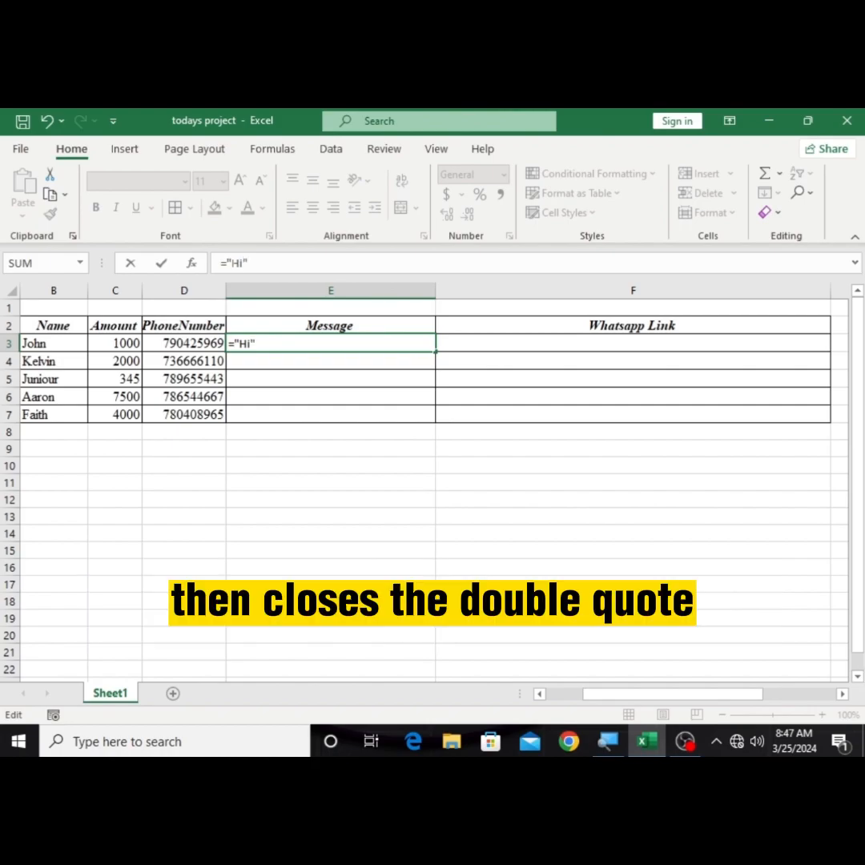
type("&")
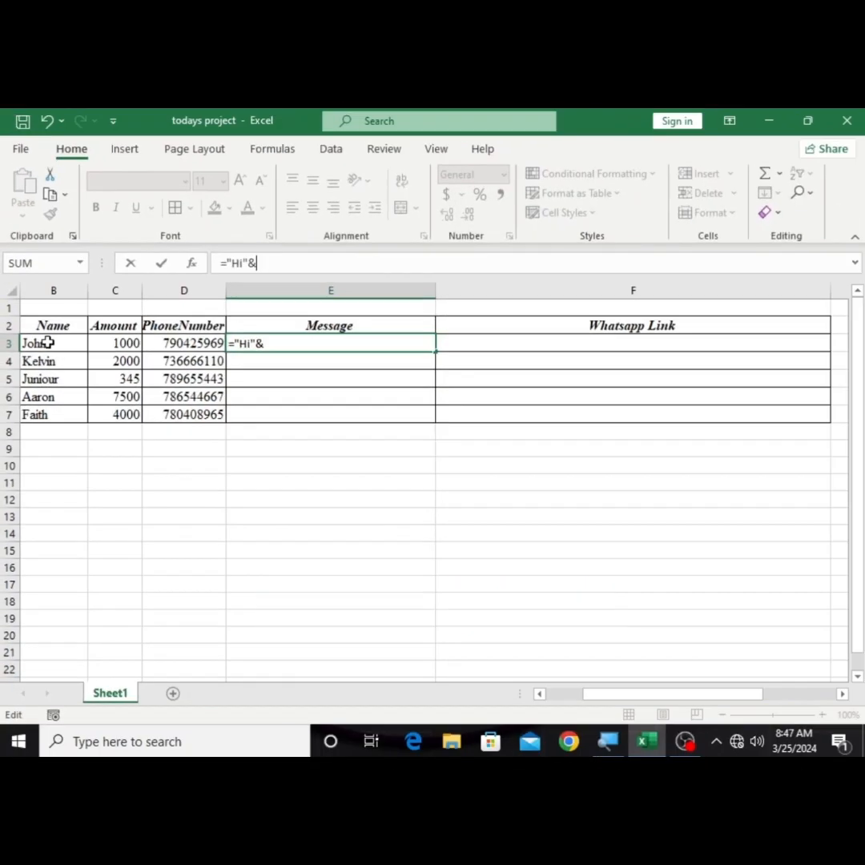
left_click(47, 343)
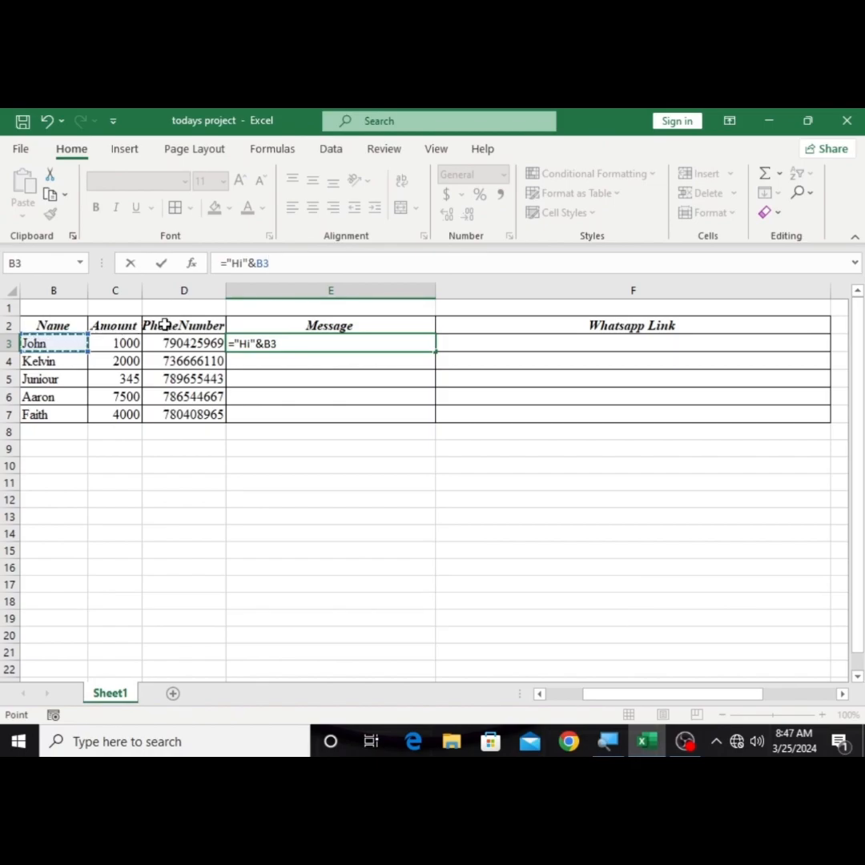
Step: Extend the E3 message formula with the text "," followed by the amount in C3
type("&")
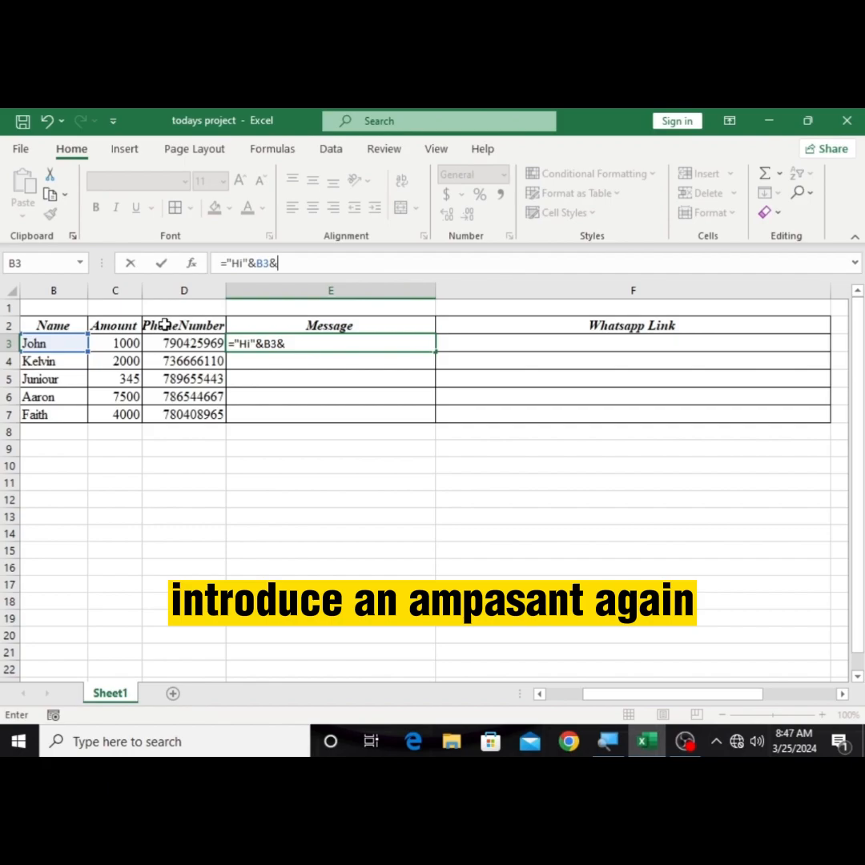
type("\"")
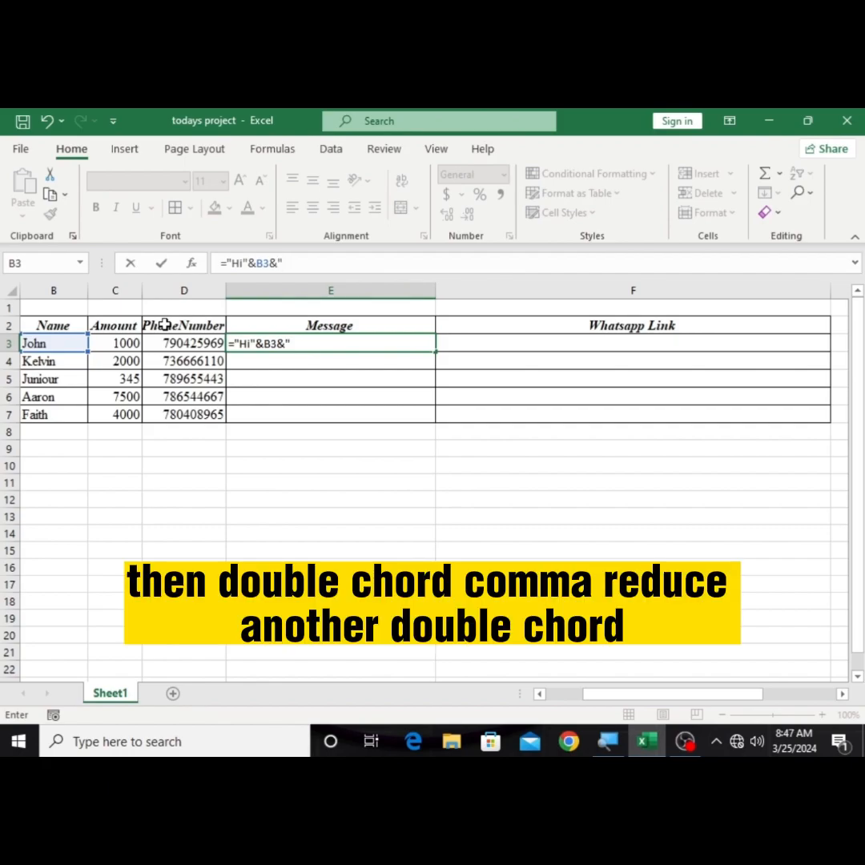
type(",")
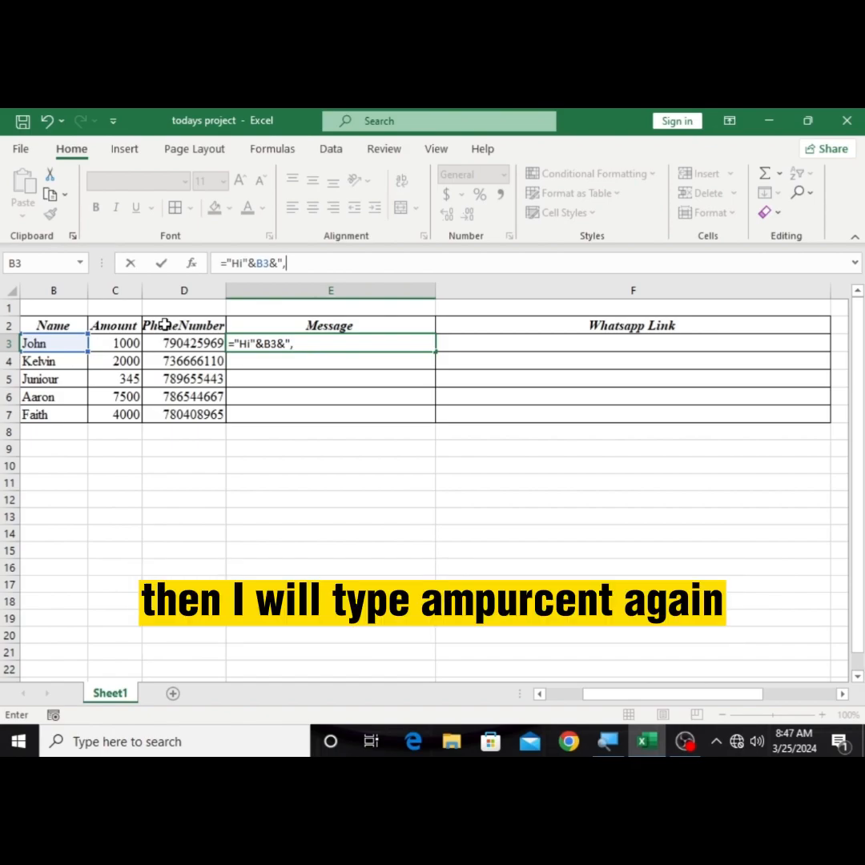
type("\"")
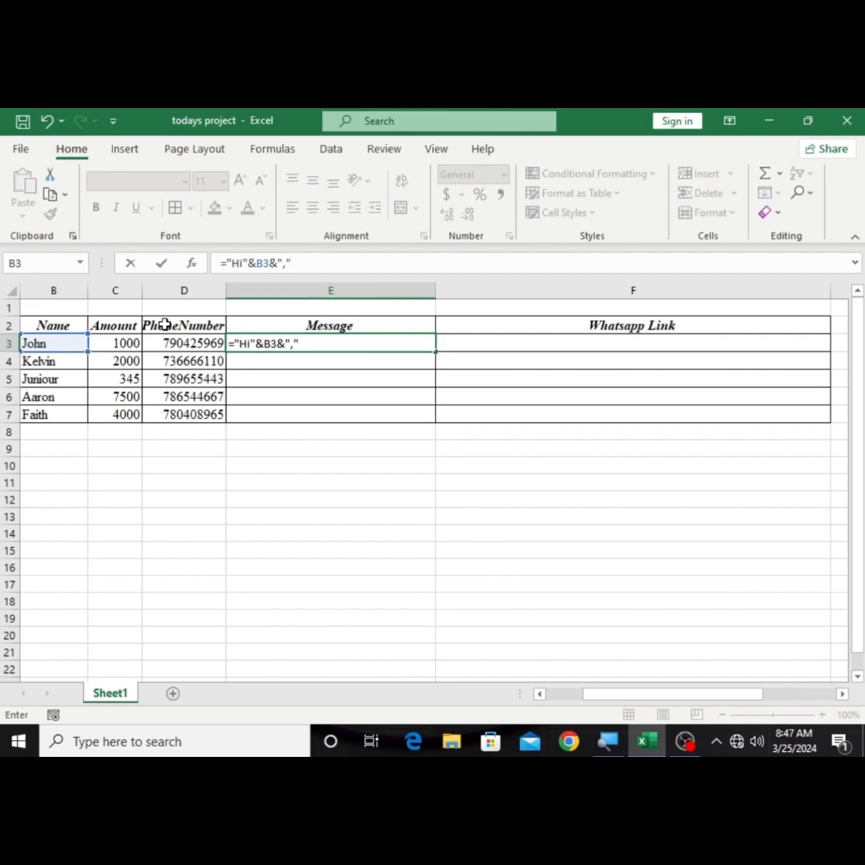
type("&")
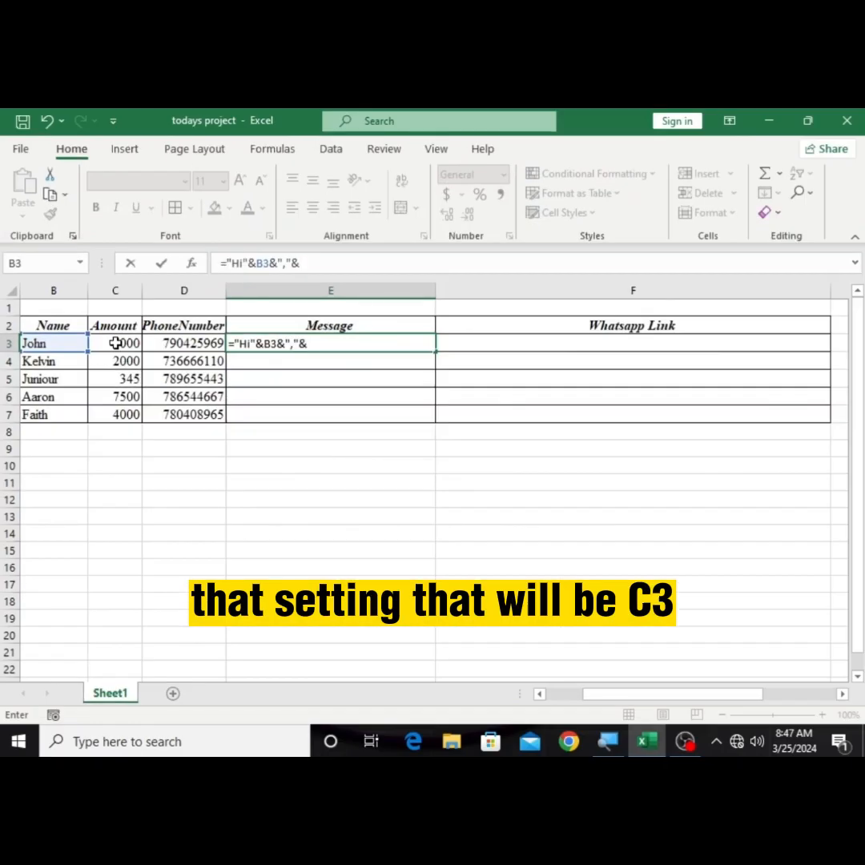
left_click(116, 343)
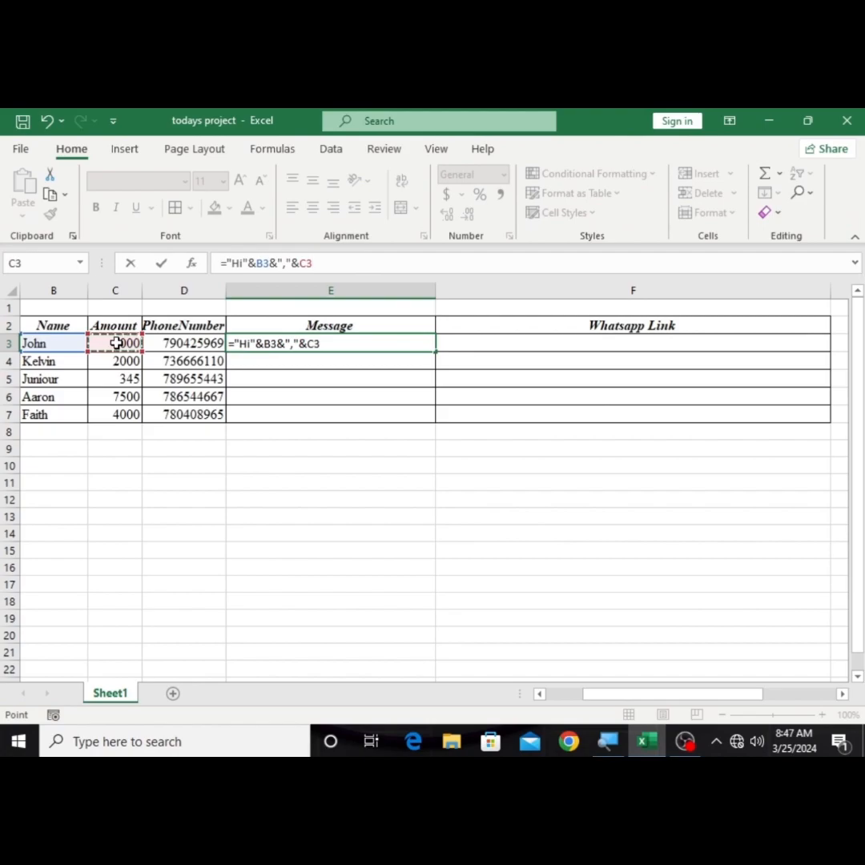
Step: Complete the E3 formula by joining the text " is due.Please pay soon." after C3, and commit it
type("&")
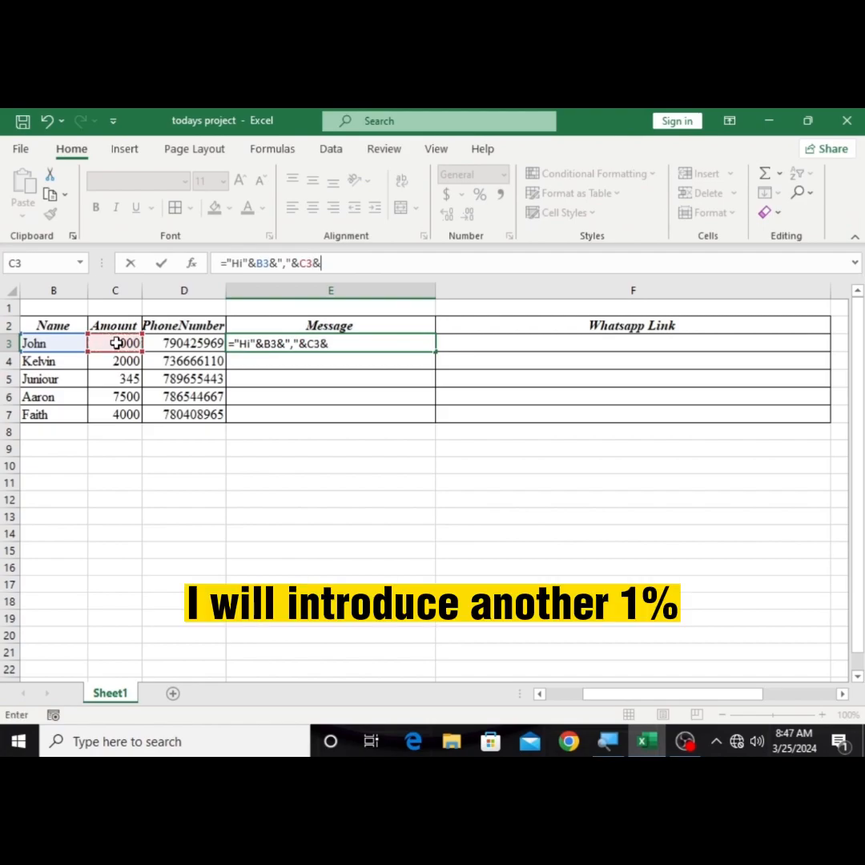
type("\"")
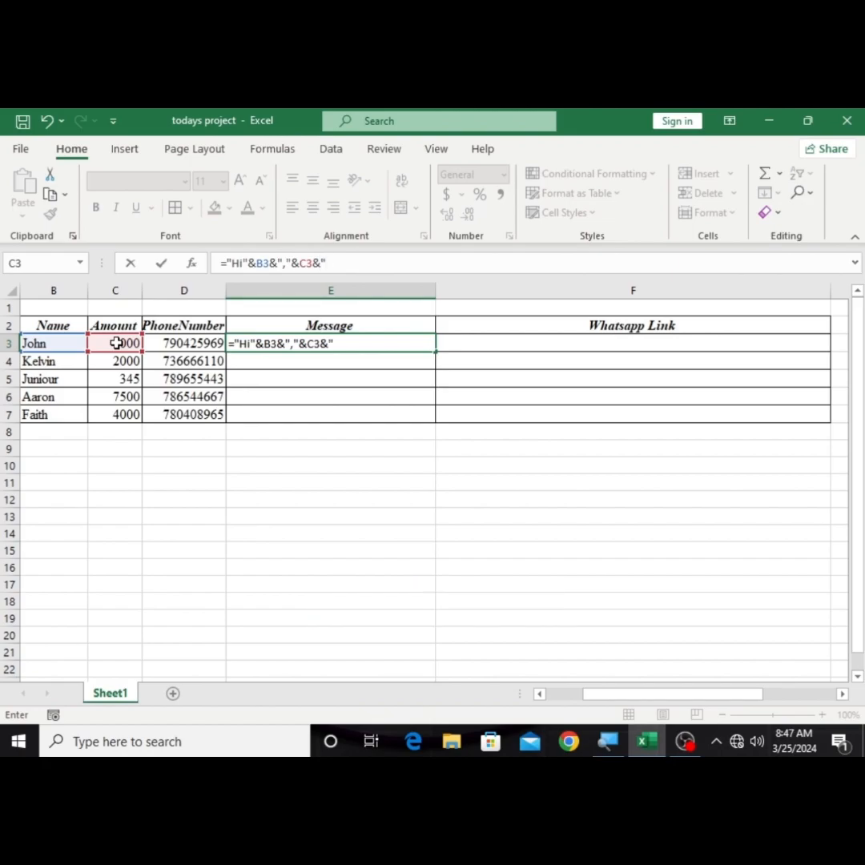
type(" is due")
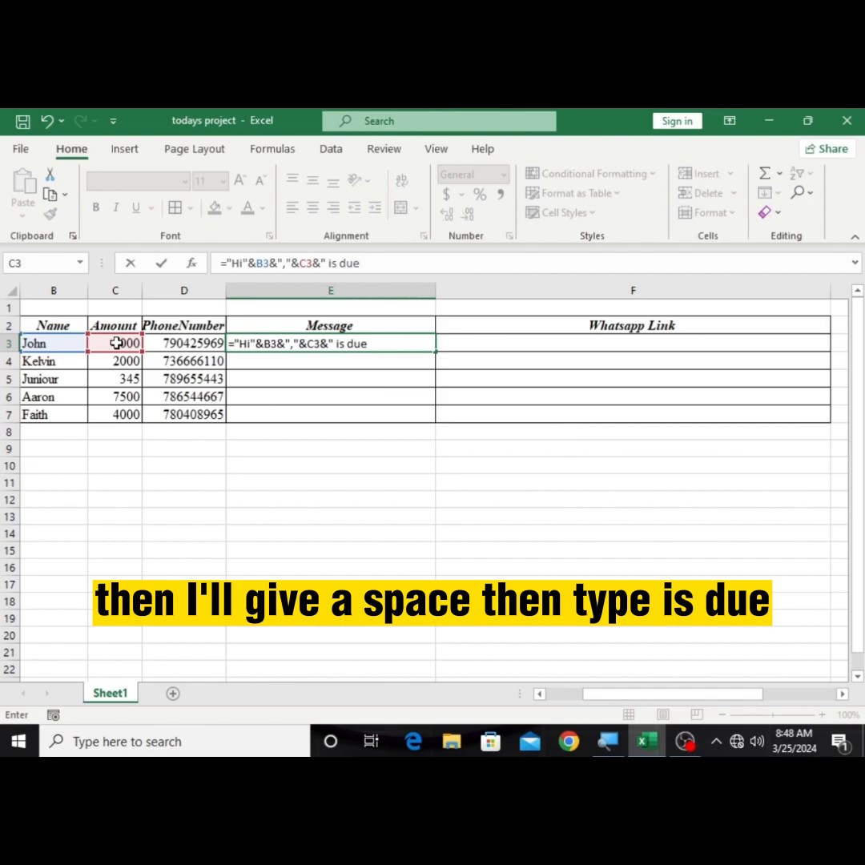
type(".")
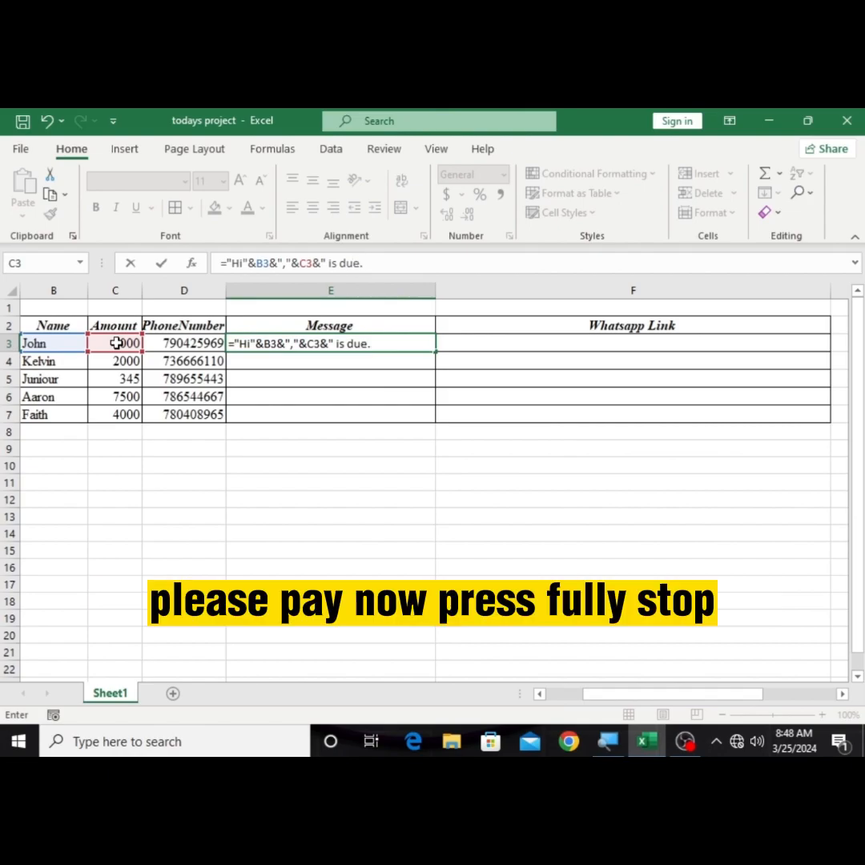
type("Please pay")
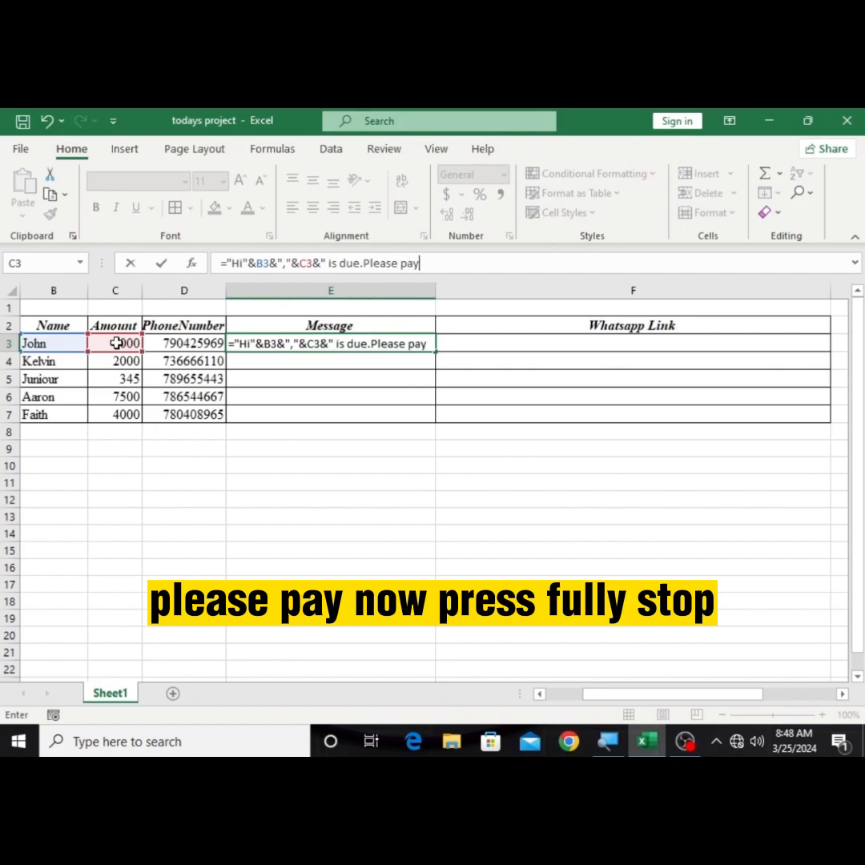
type(" soo")
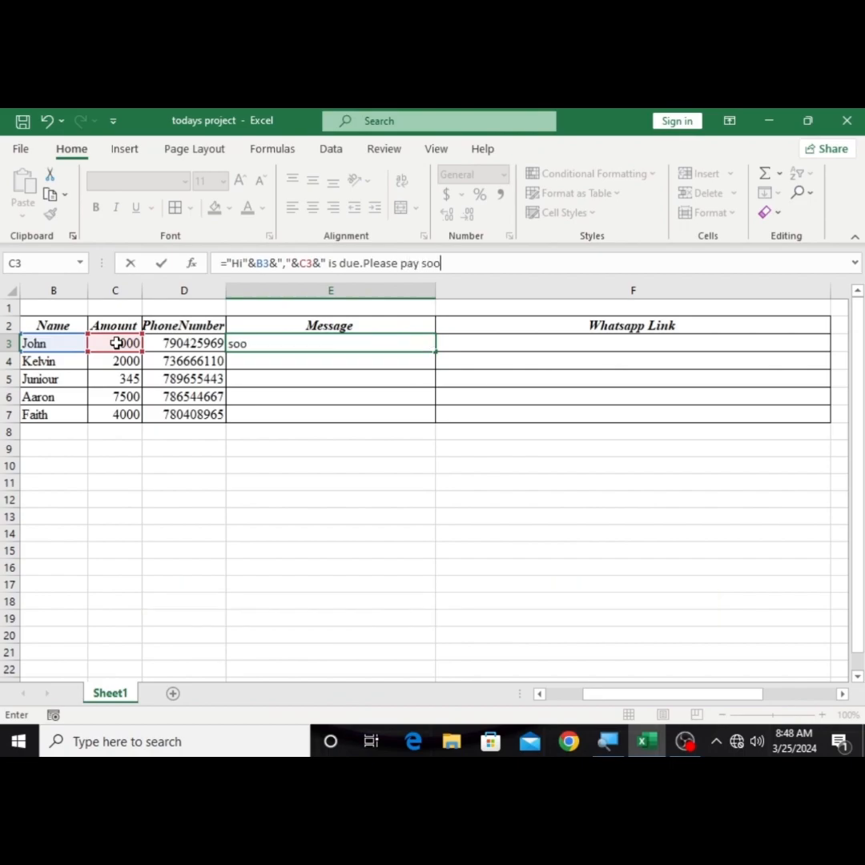
type("n")
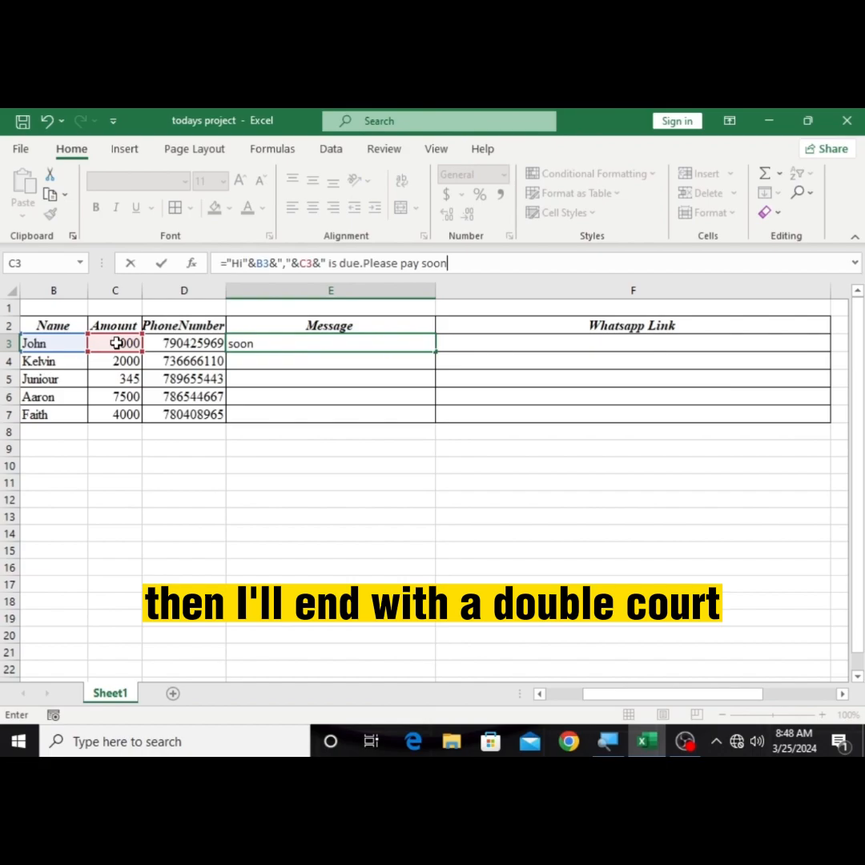
type(".\"")
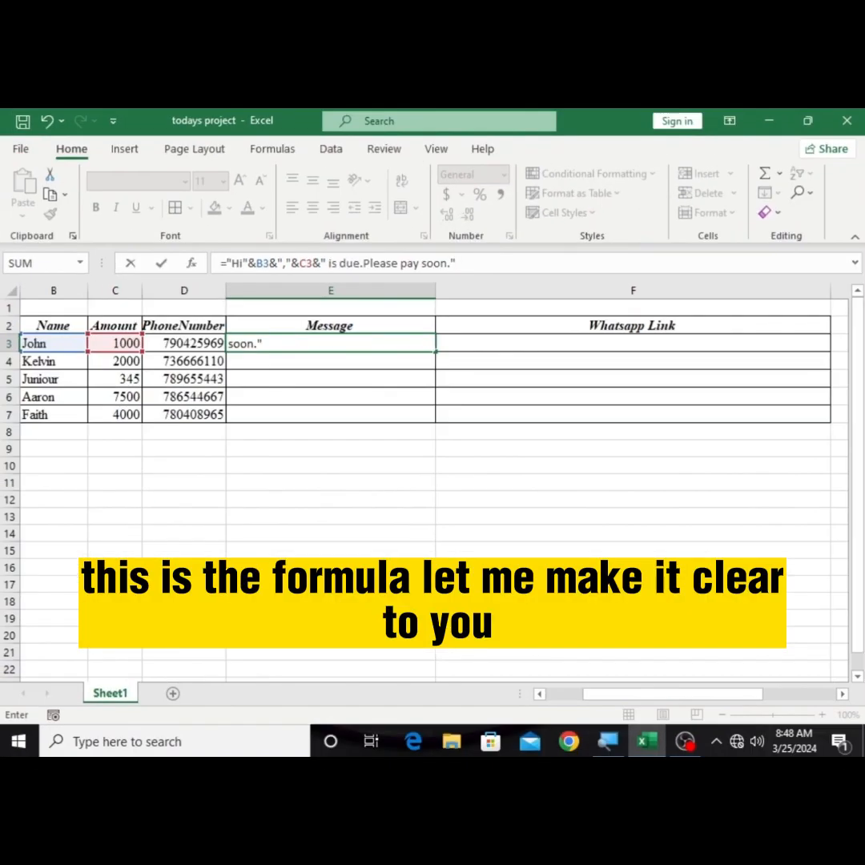
key("Return")
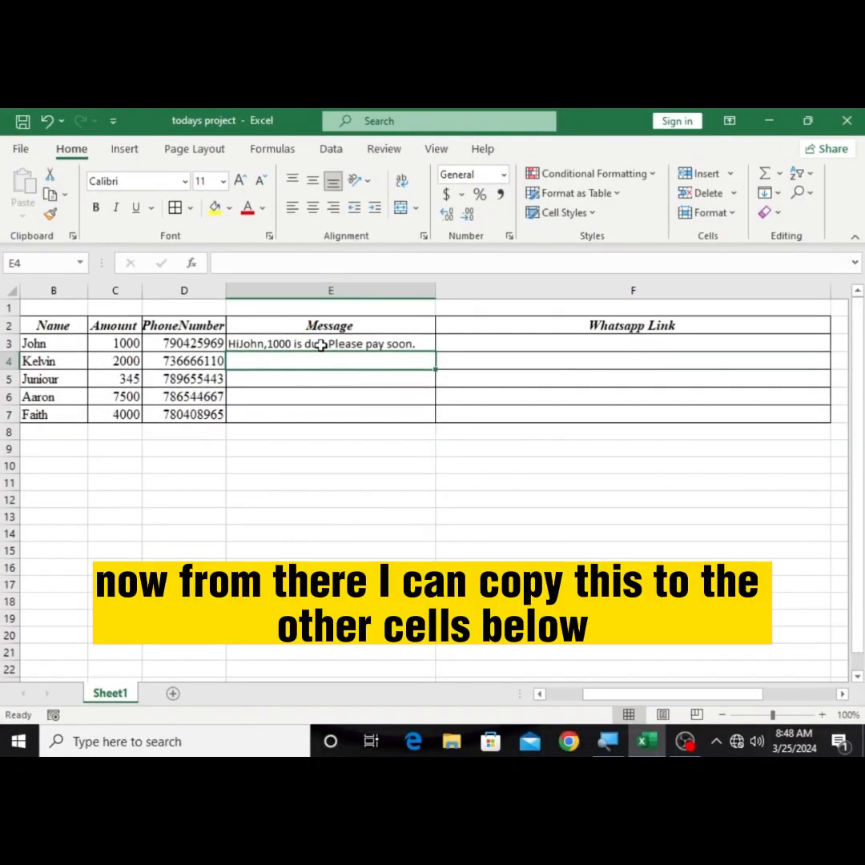
Step: Fill the E3 message formula down the Message column through E7
left_click(322, 345)
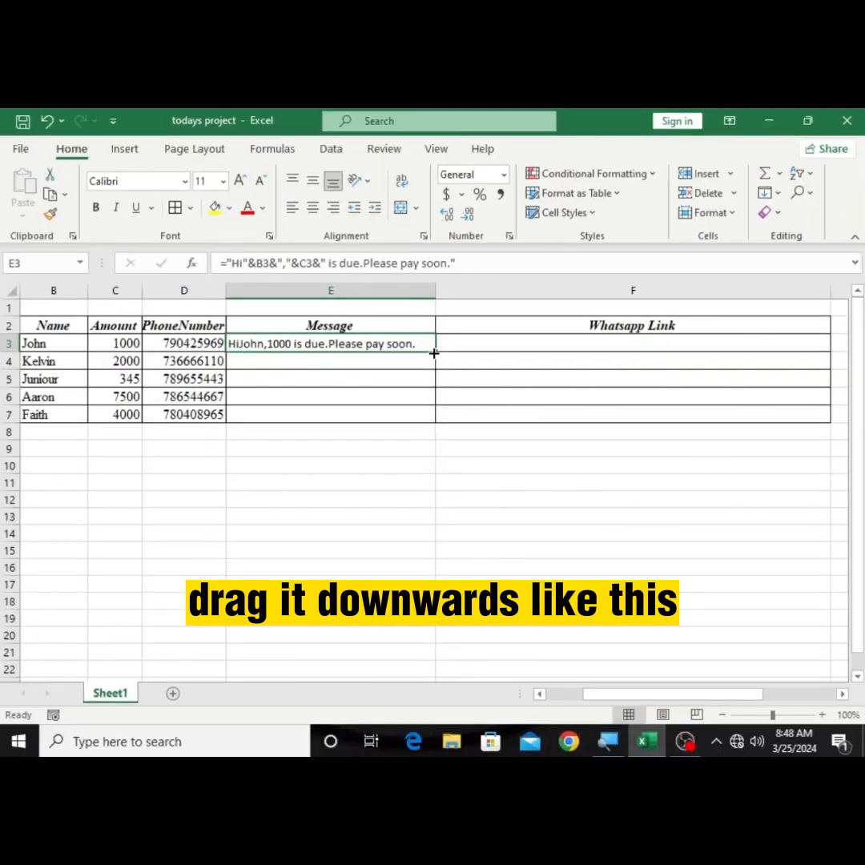
left_click_drag(433, 353, 431, 432)
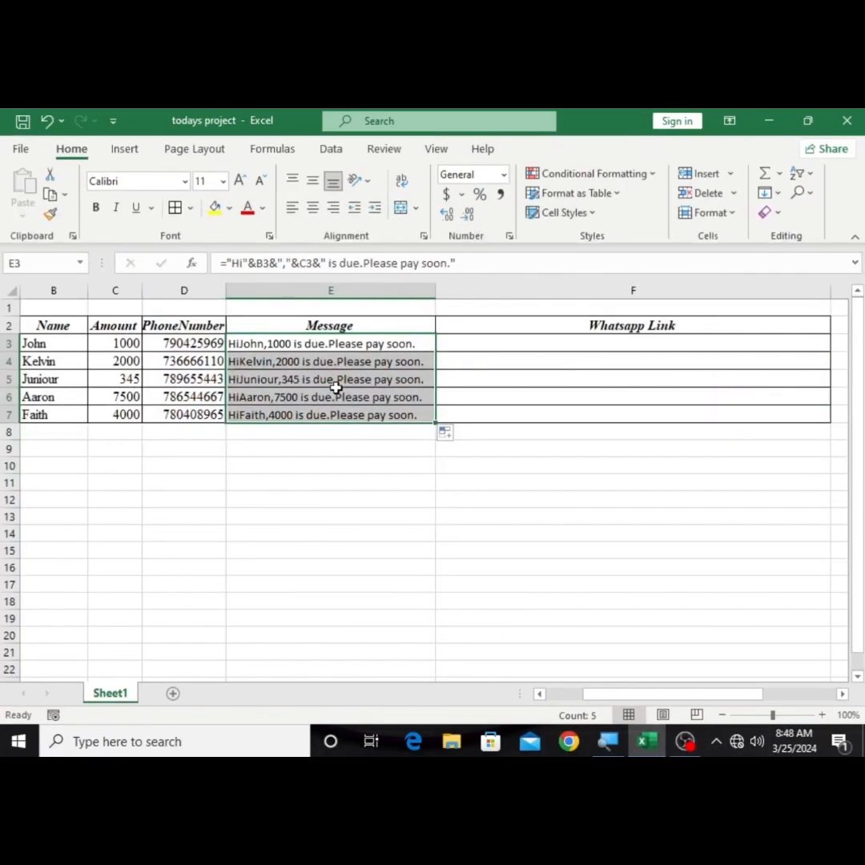
Step: Start a HYPERLINK function in F3, the first cell of the Whatsapp Link column
left_click(468, 394)
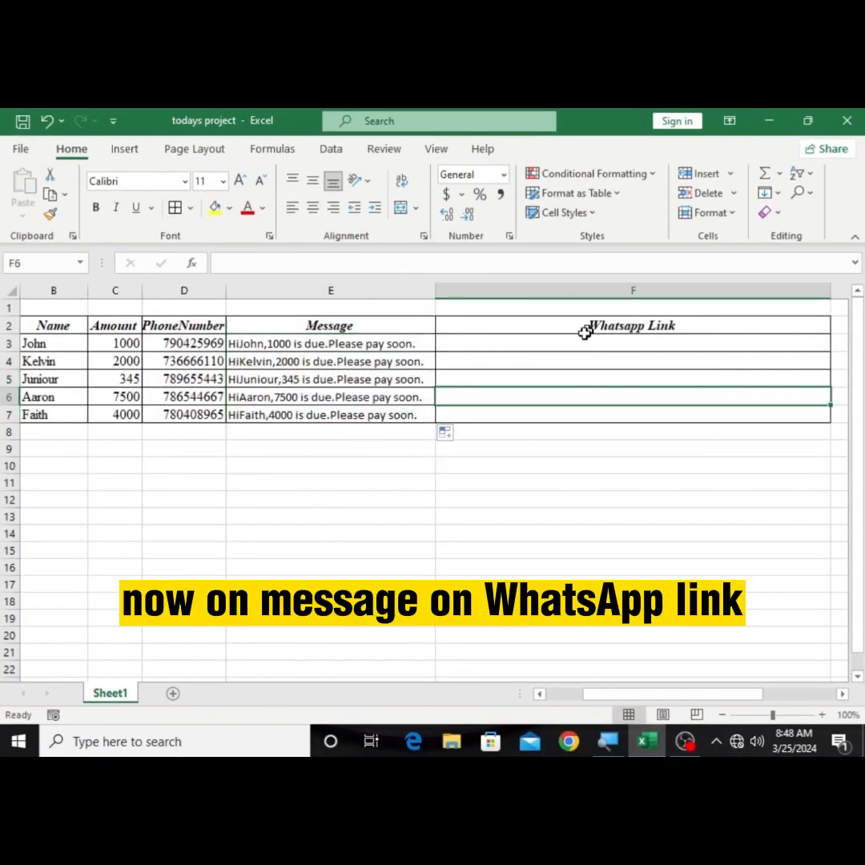
left_click(473, 342)
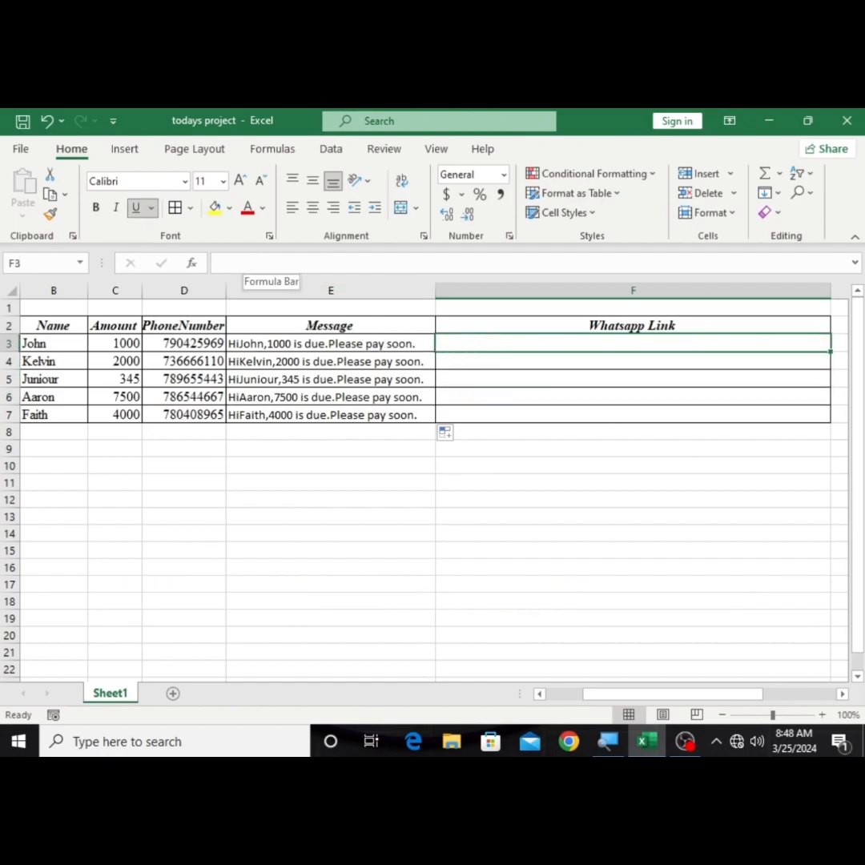
left_click(221, 263)
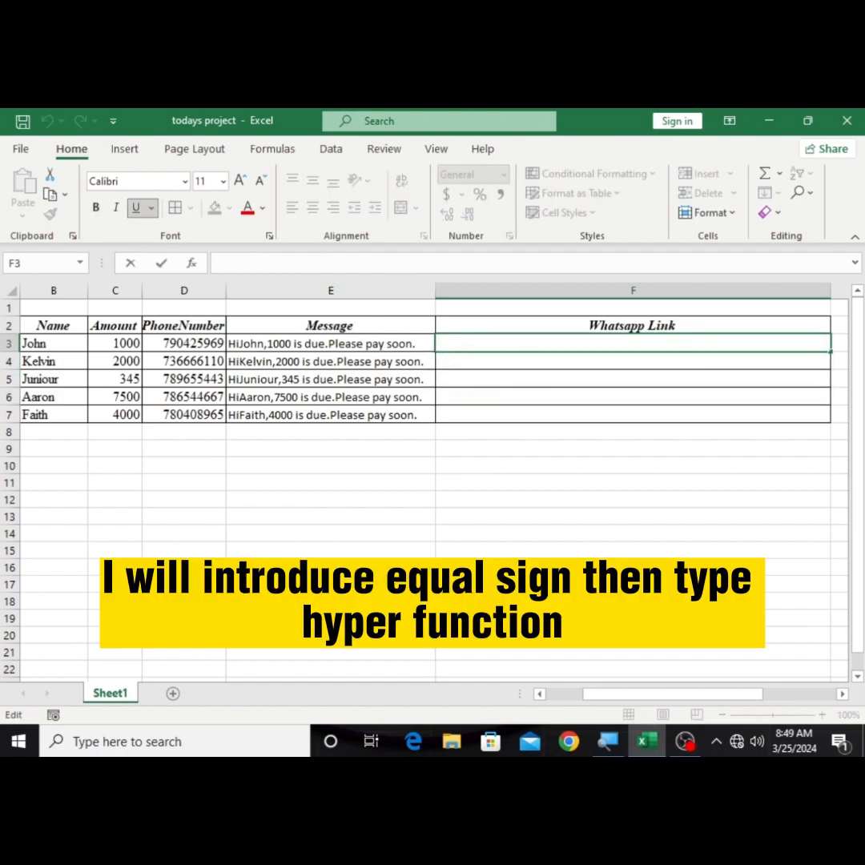
type("=")
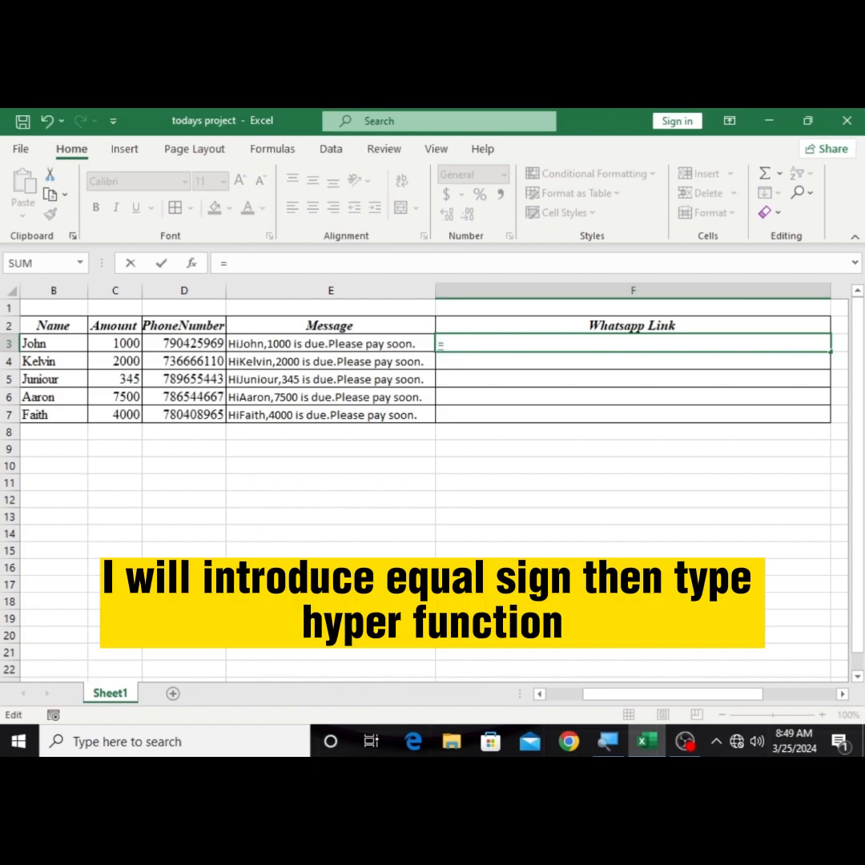
type("h")
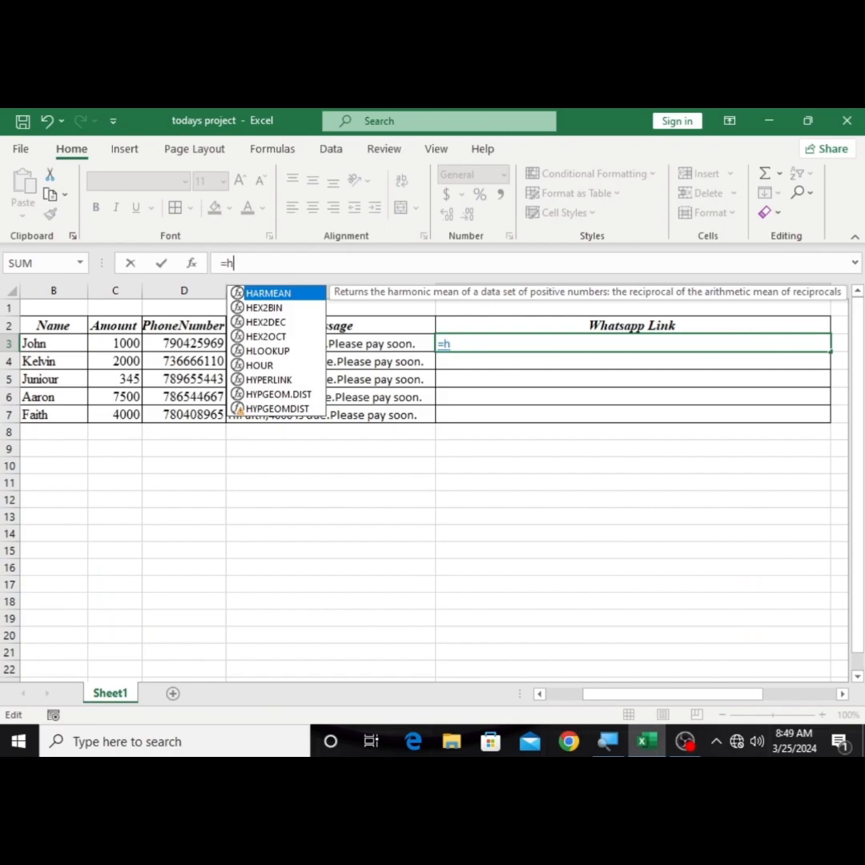
type("yper")
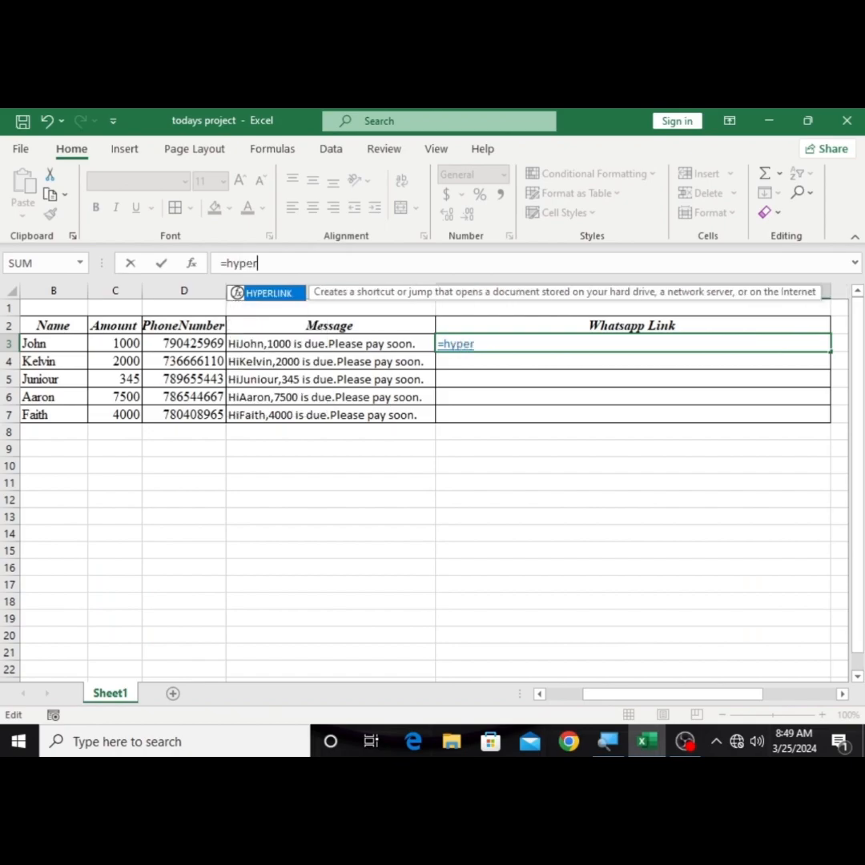
double_click(281, 294)
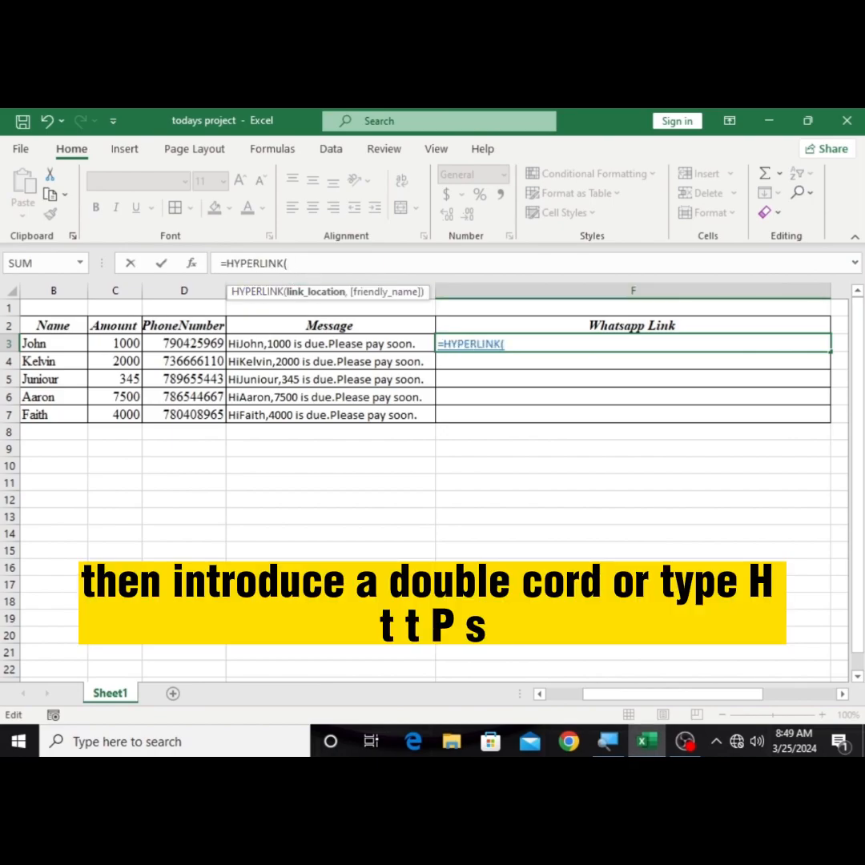
type("\"https")
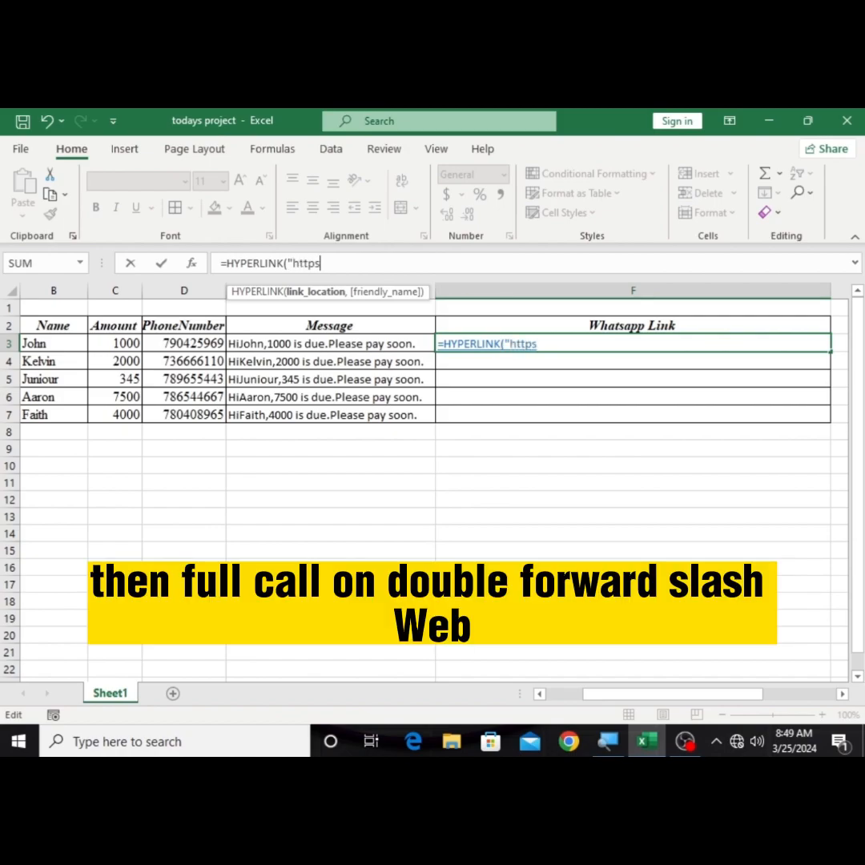
type("://")
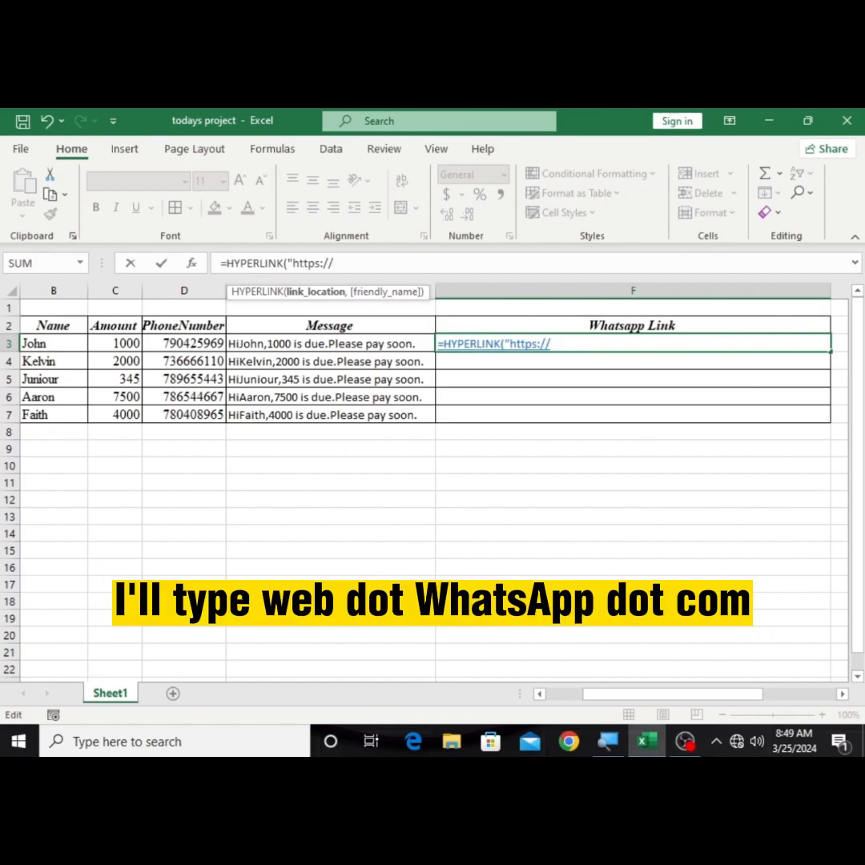
type("web.whatsapp")
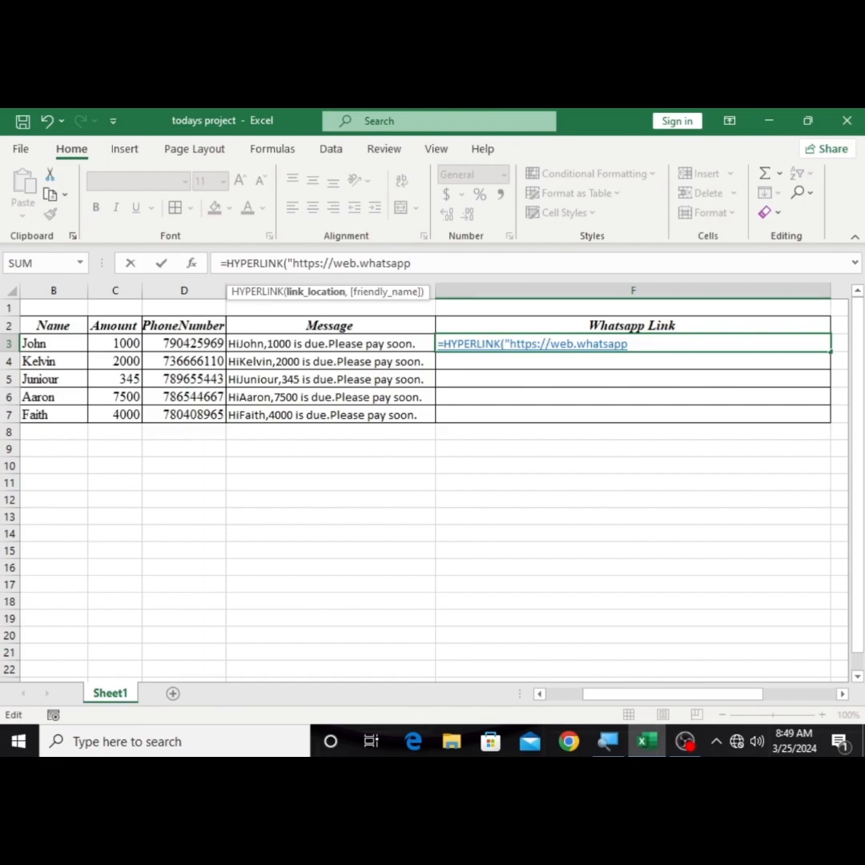
type(".com/")
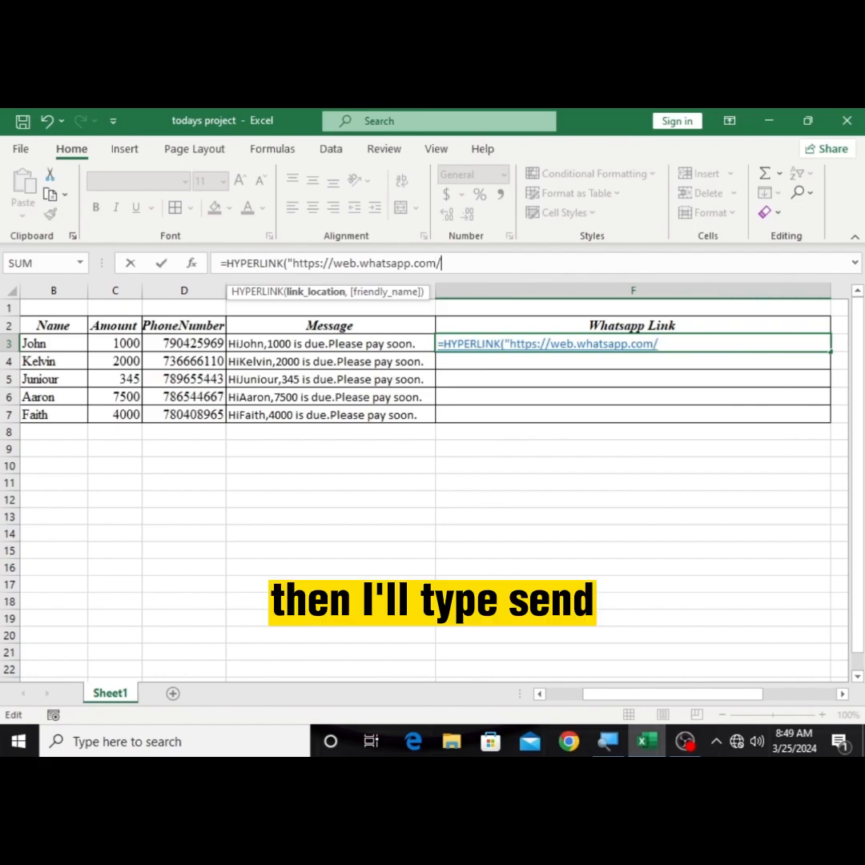
type("se")
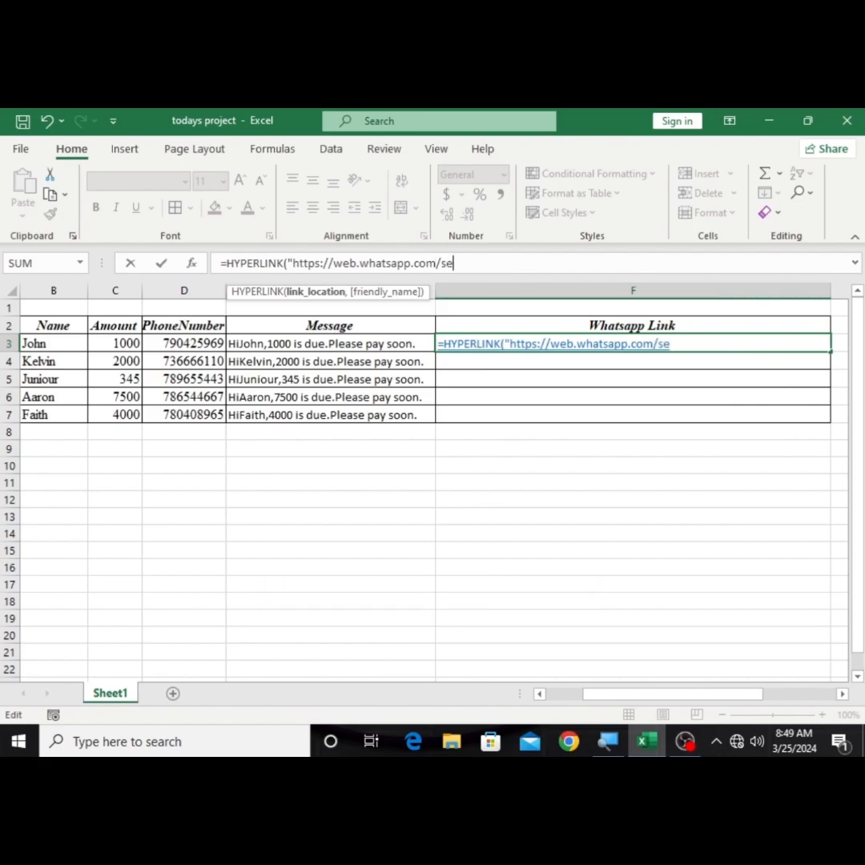
type("nd")
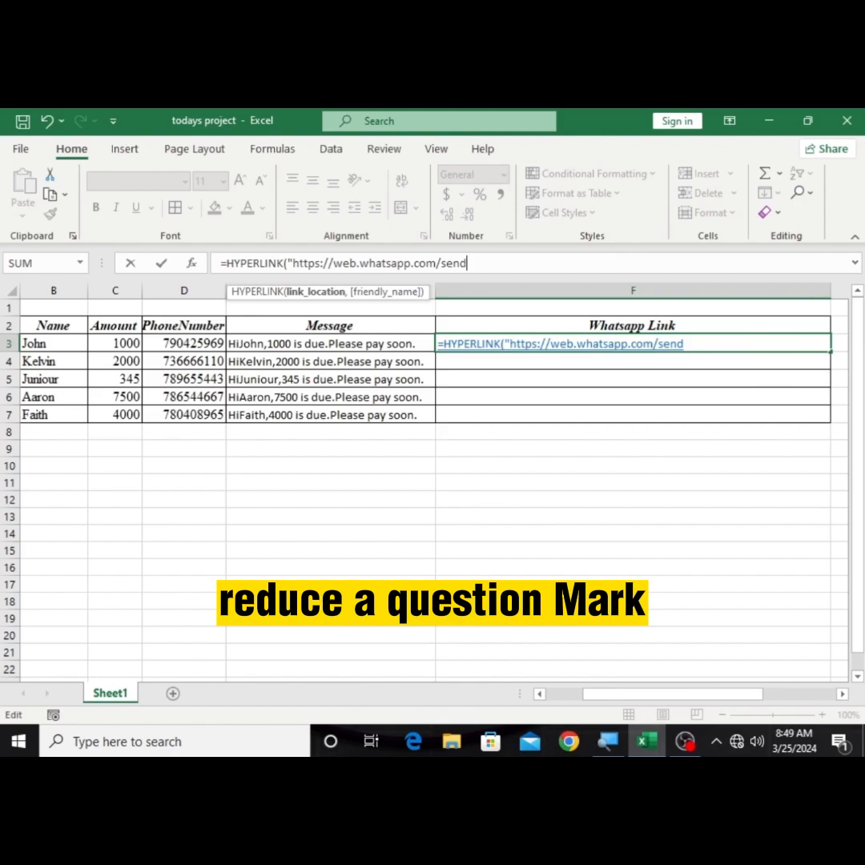
type("?")
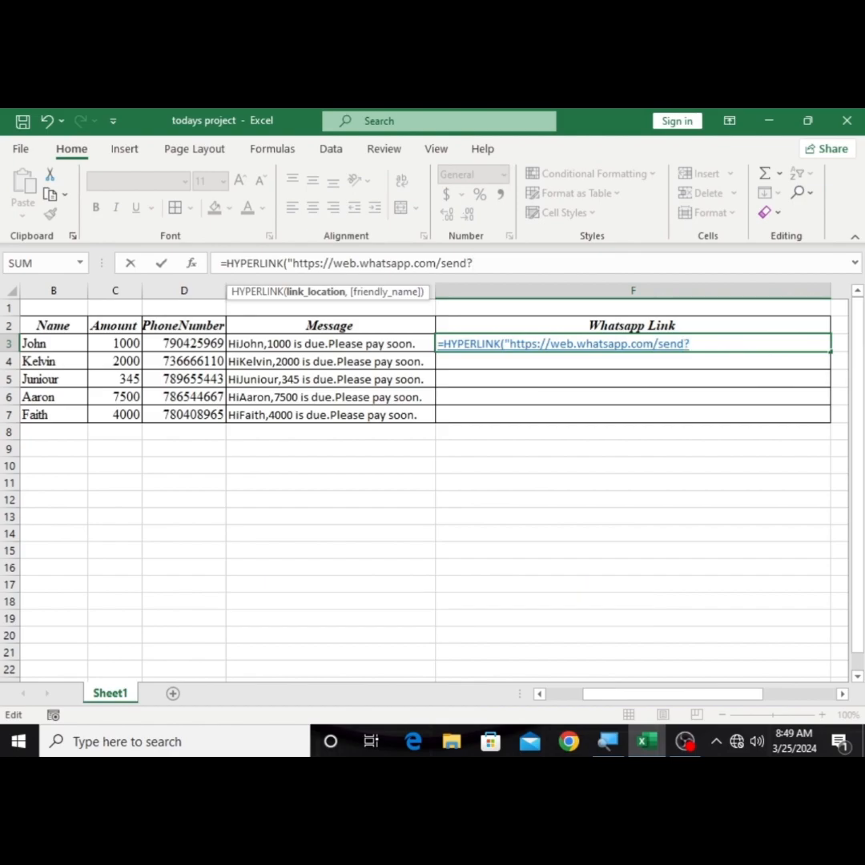
type("phone")
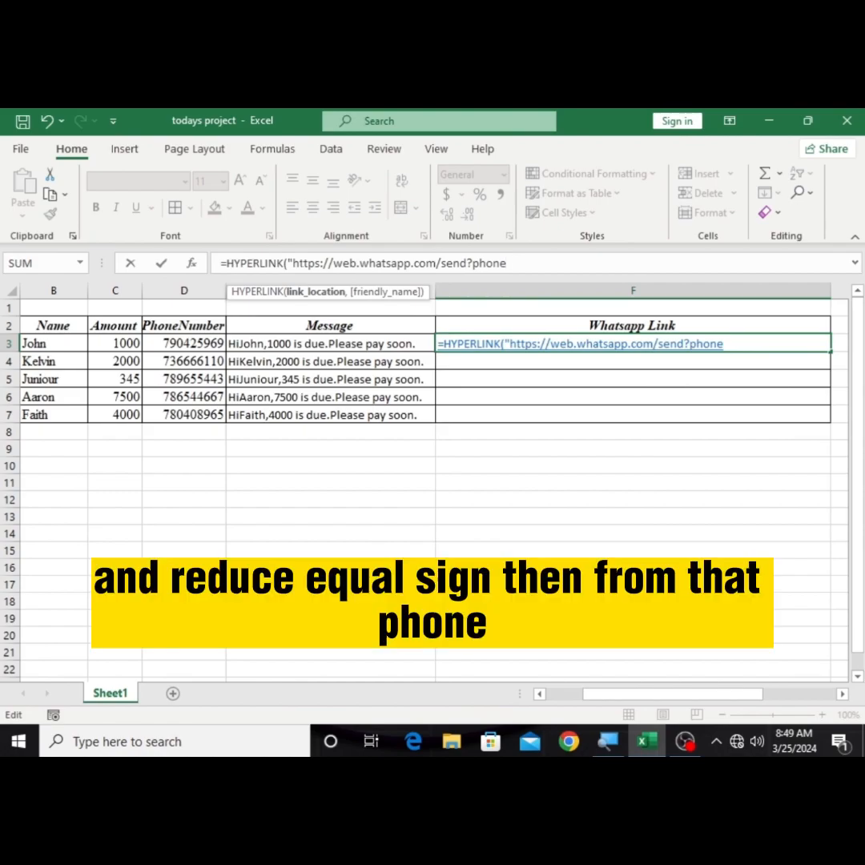
type("=\"")
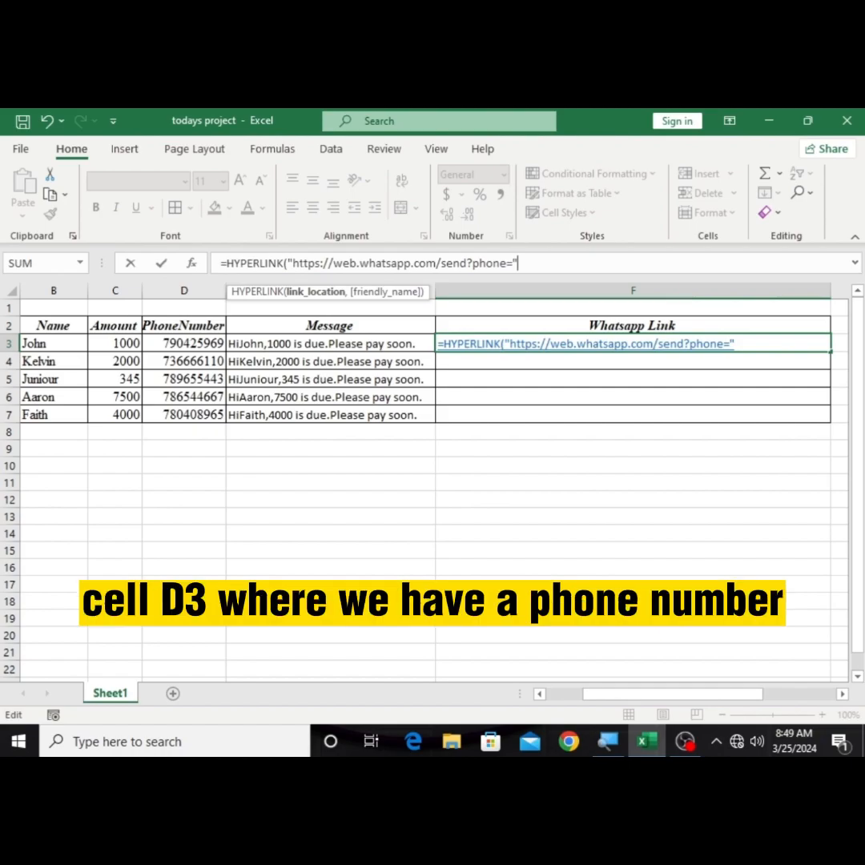
type("&")
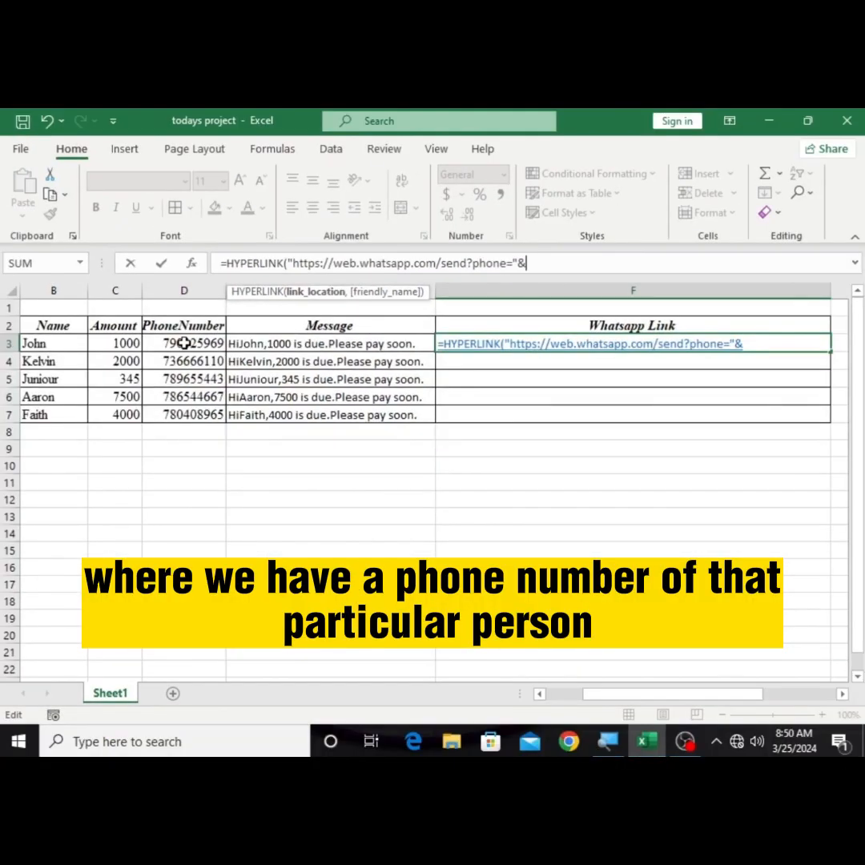
Step: Extend the F3 link address with send?phone=, close the quoted text, and join the phone number cell D3 with &
left_click(183, 343)
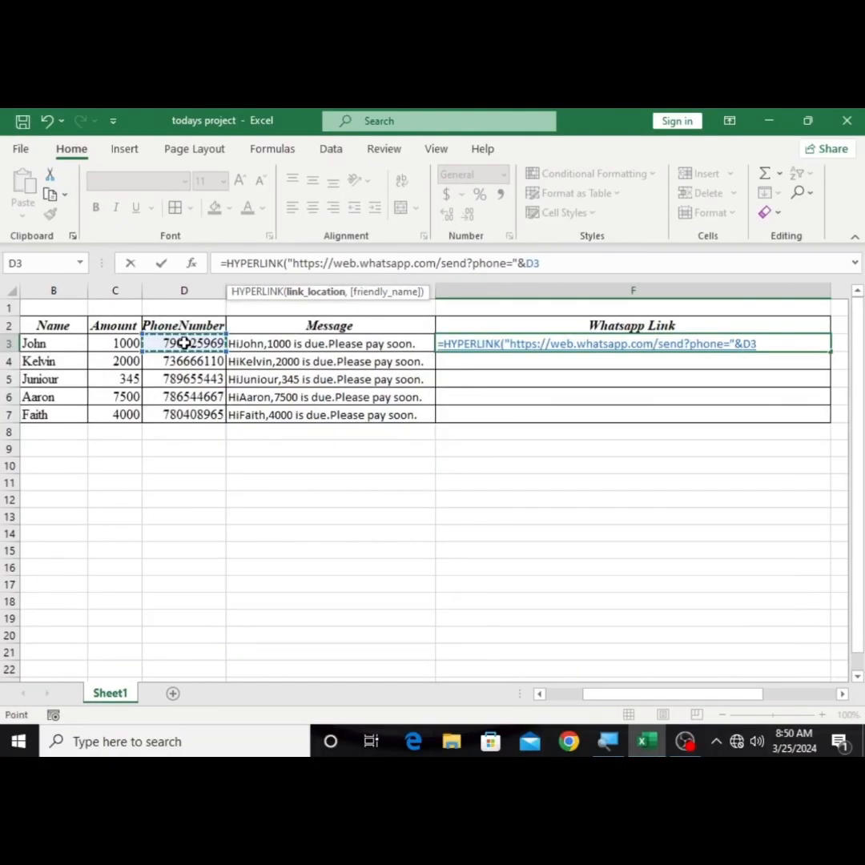
Step: Join the text "&text=" after D3 in the F3 link location, followed by the message cell E3
type("&")
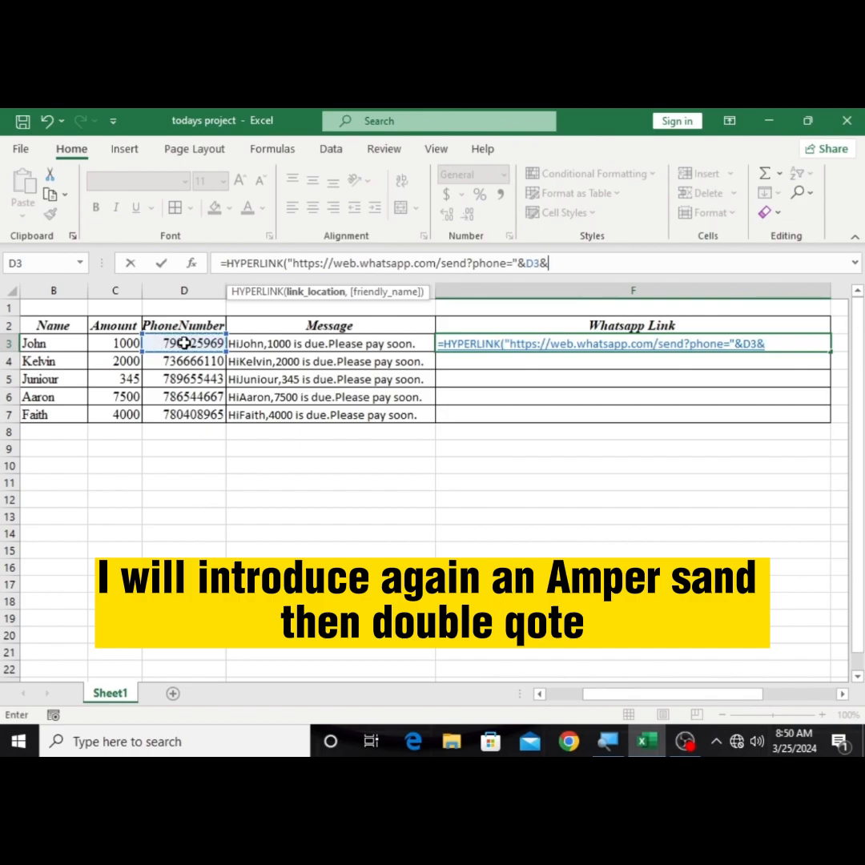
type("\"&")
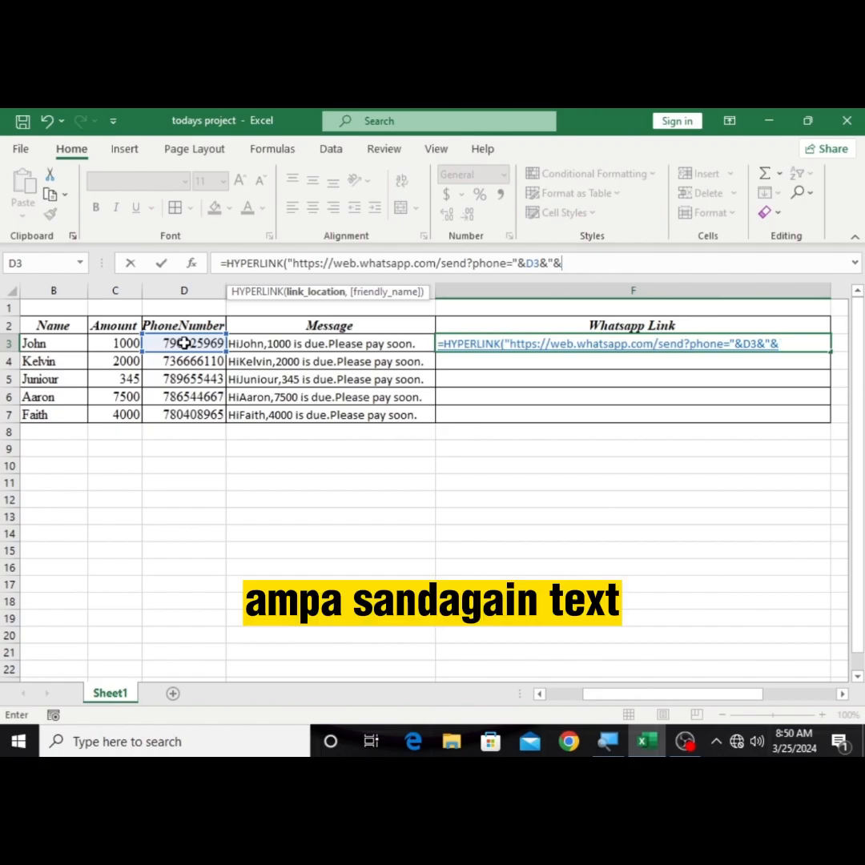
type("text")
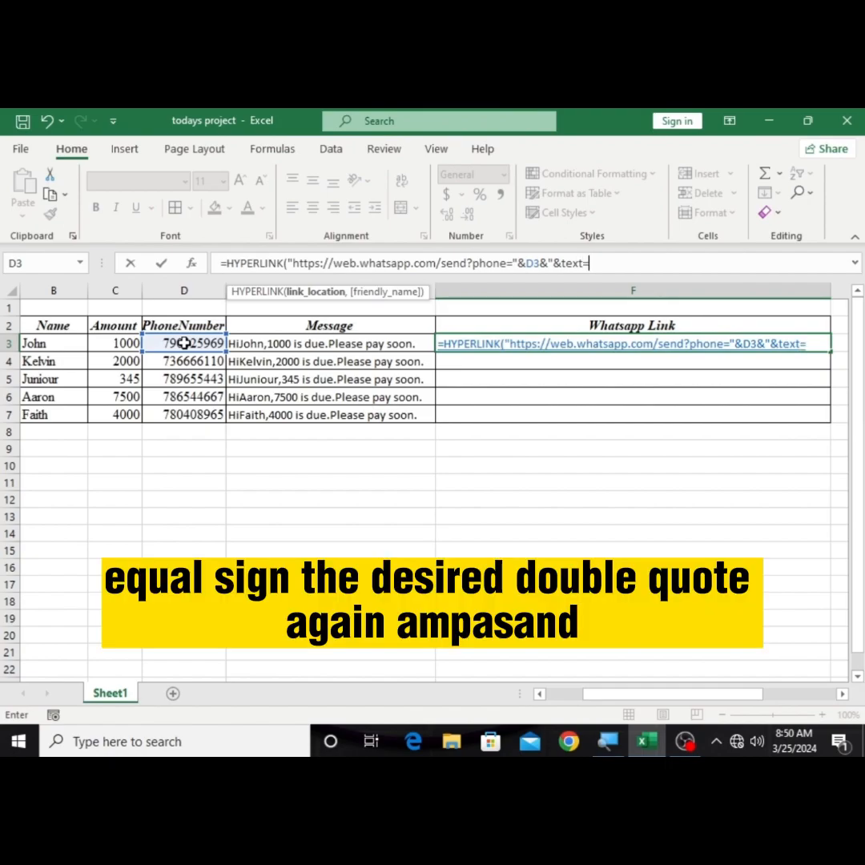
type("=\"")
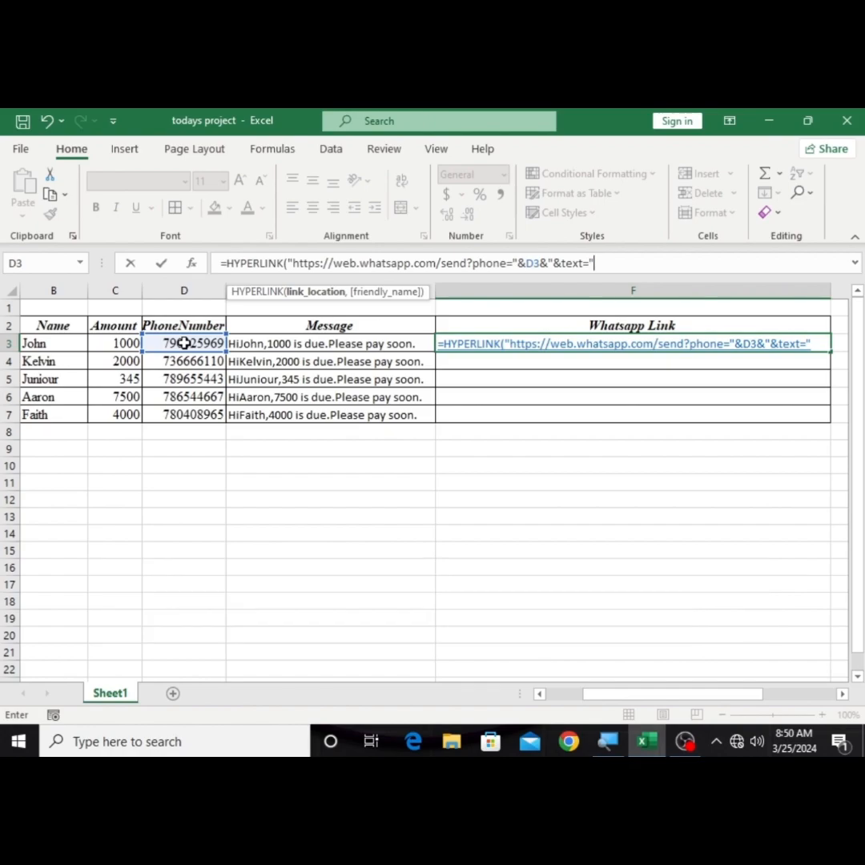
type("&")
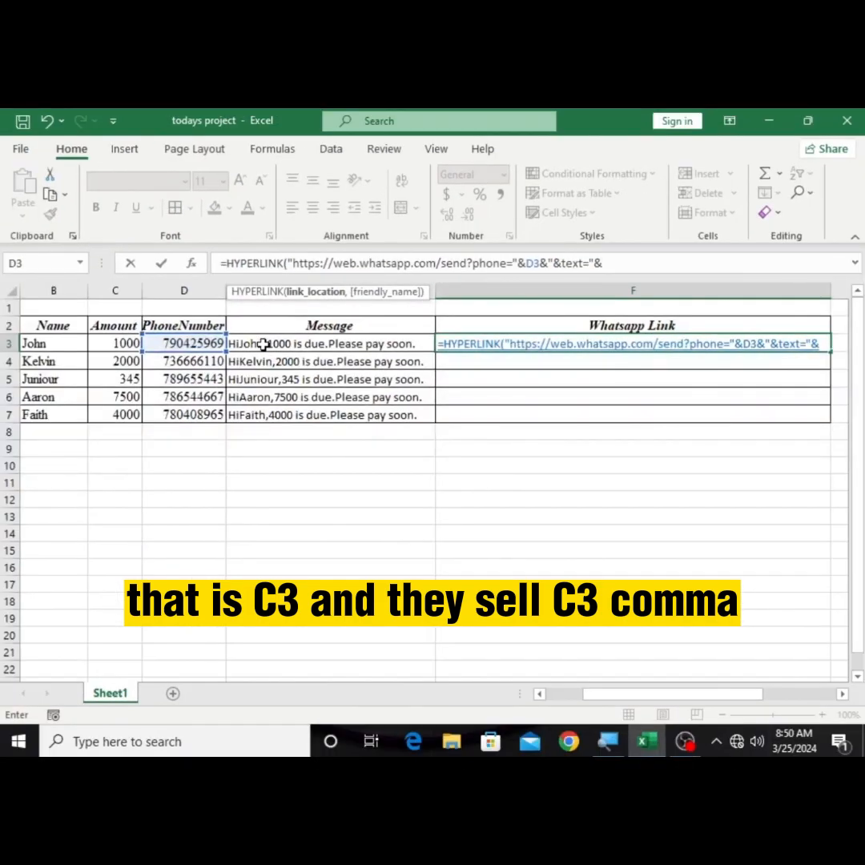
left_click(263, 344)
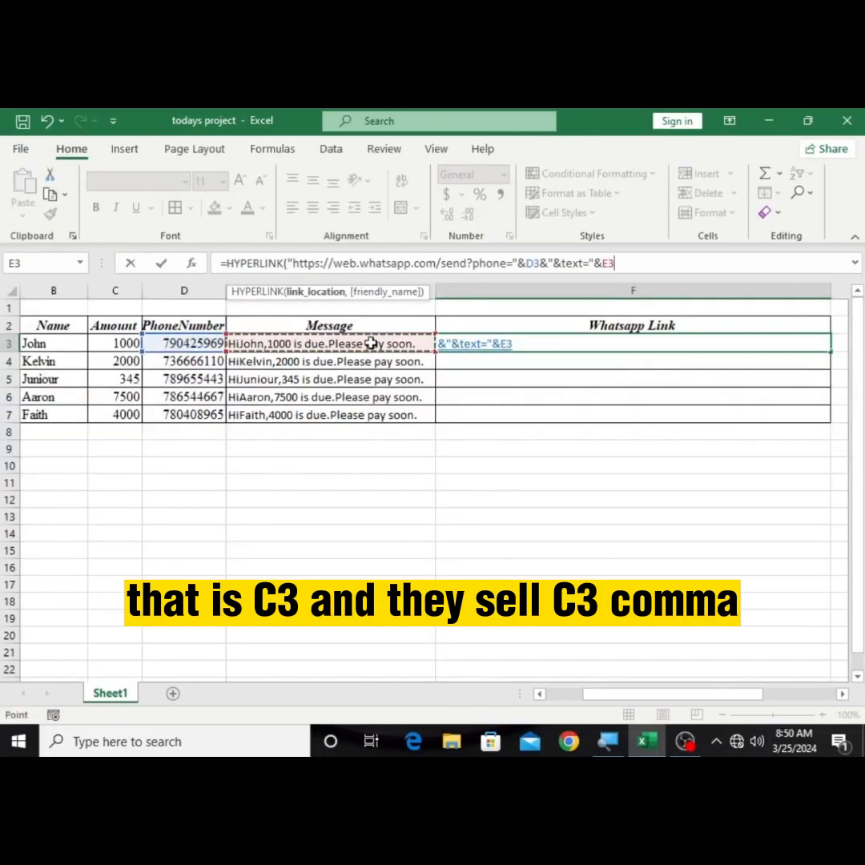
Step: Add "Send Message" as the friendly name in the F3 HYPERLINK formula, close the parenthesis, and commit the formula
type(",")
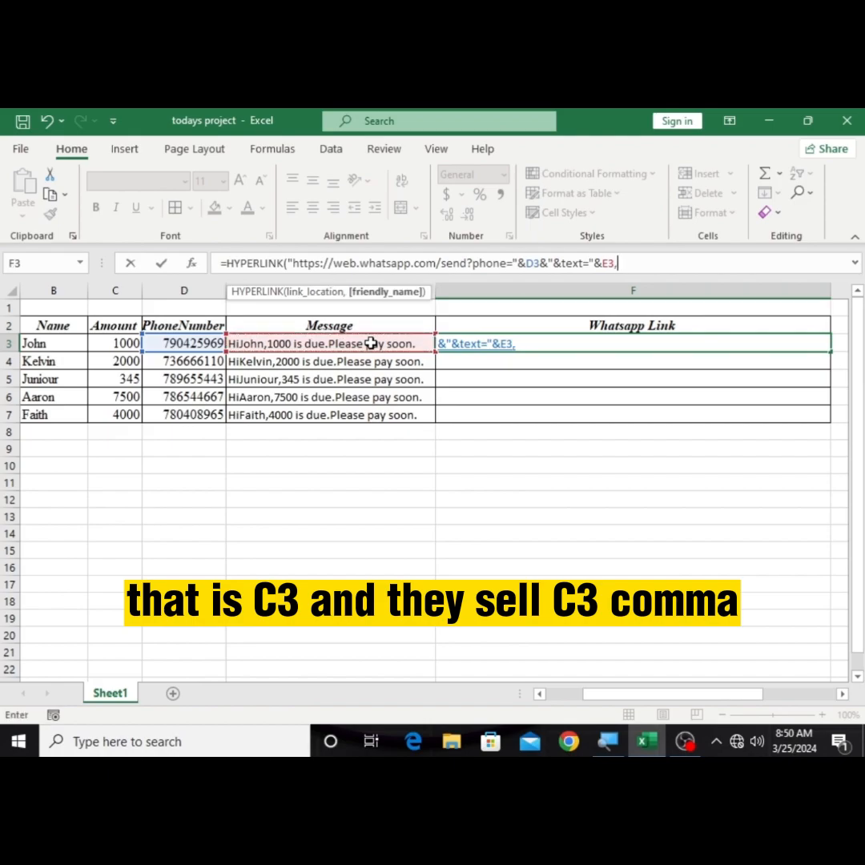
type("\"S")
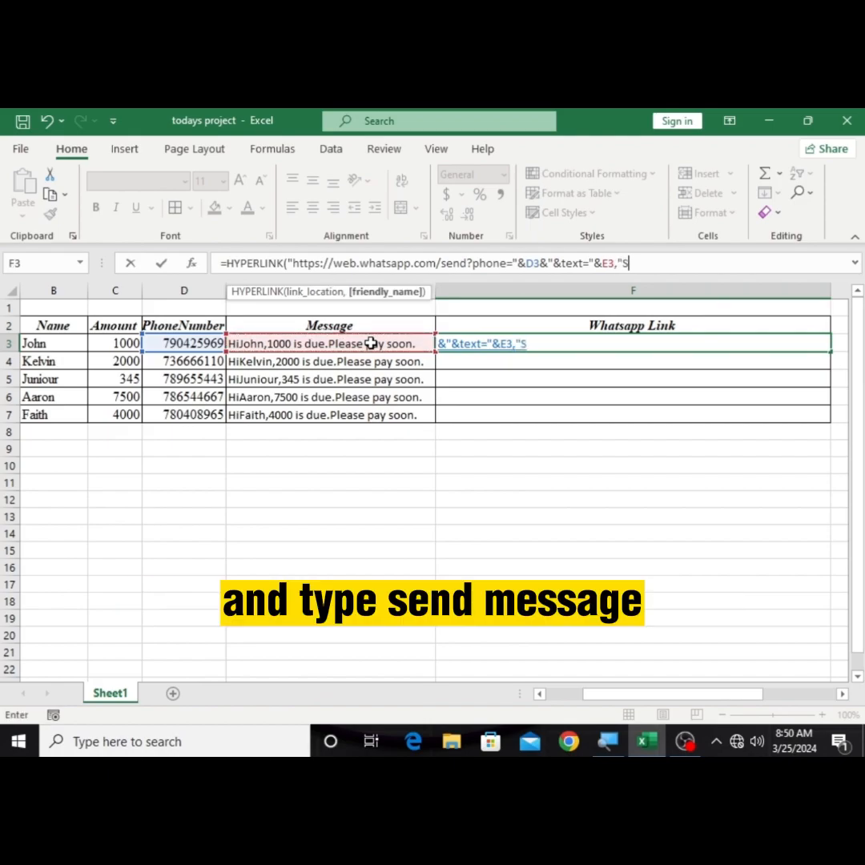
type("end")
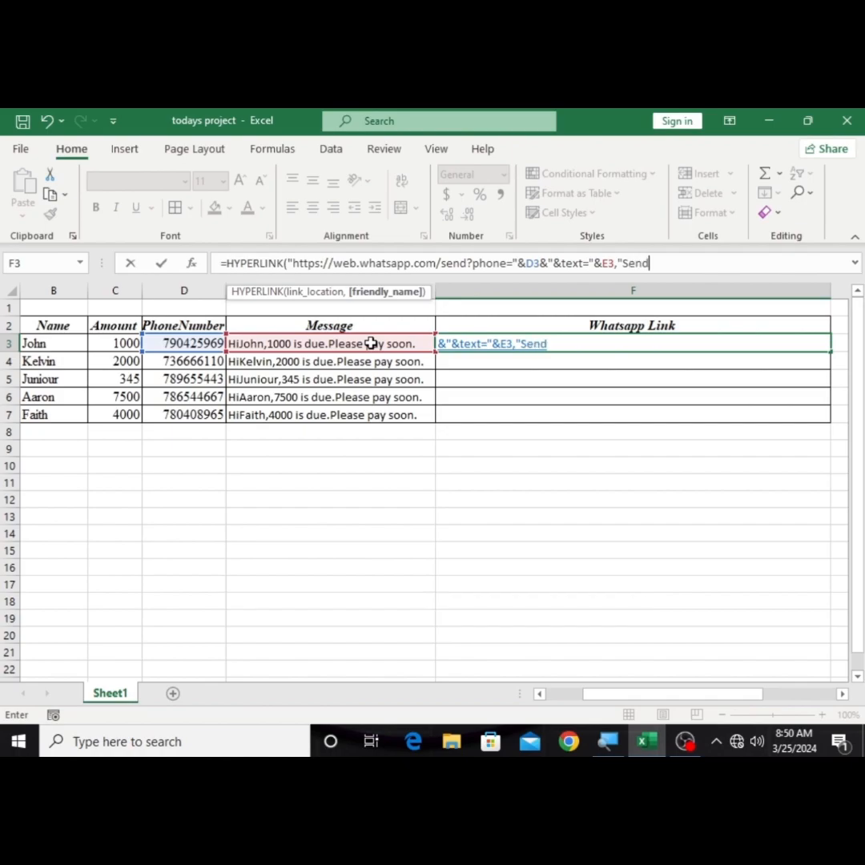
type(" Message")
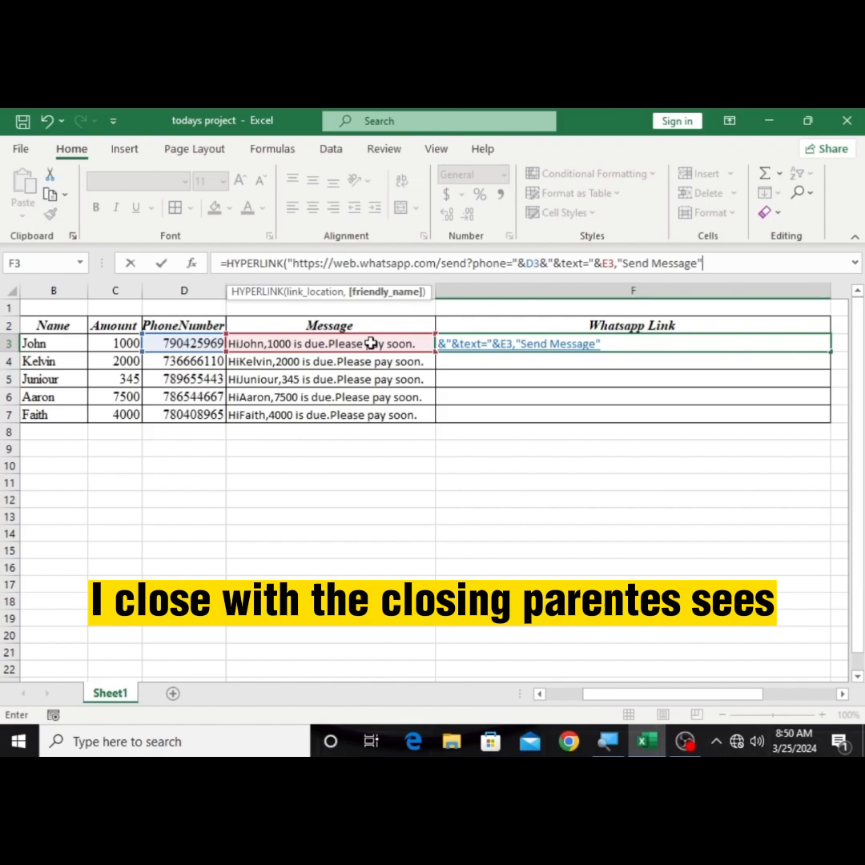
type(")")
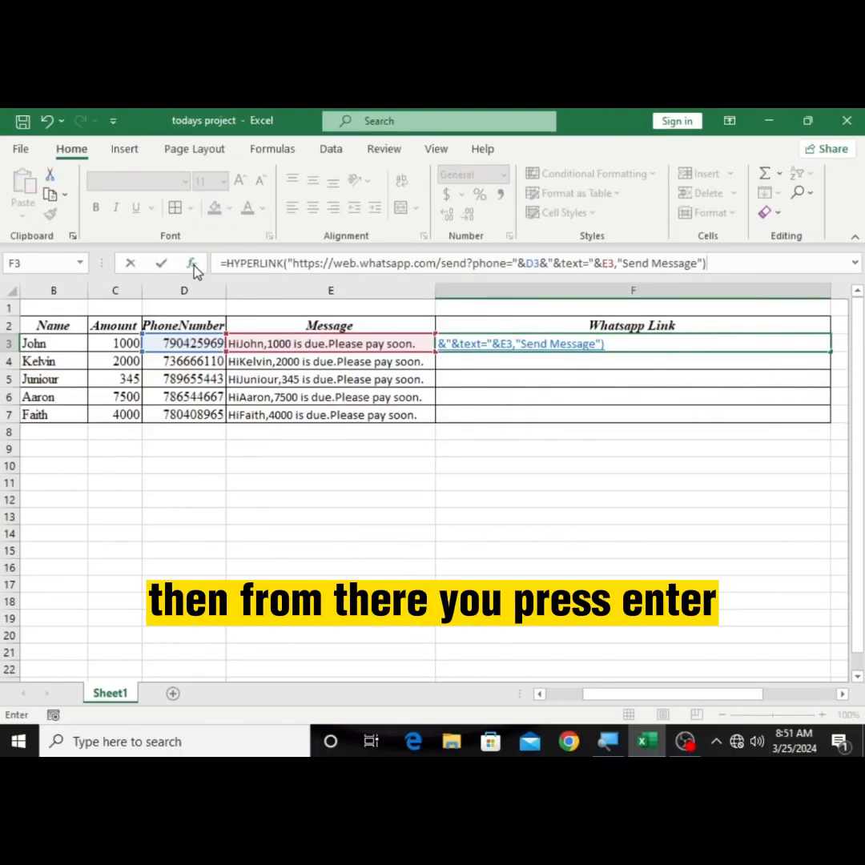
key("Return")
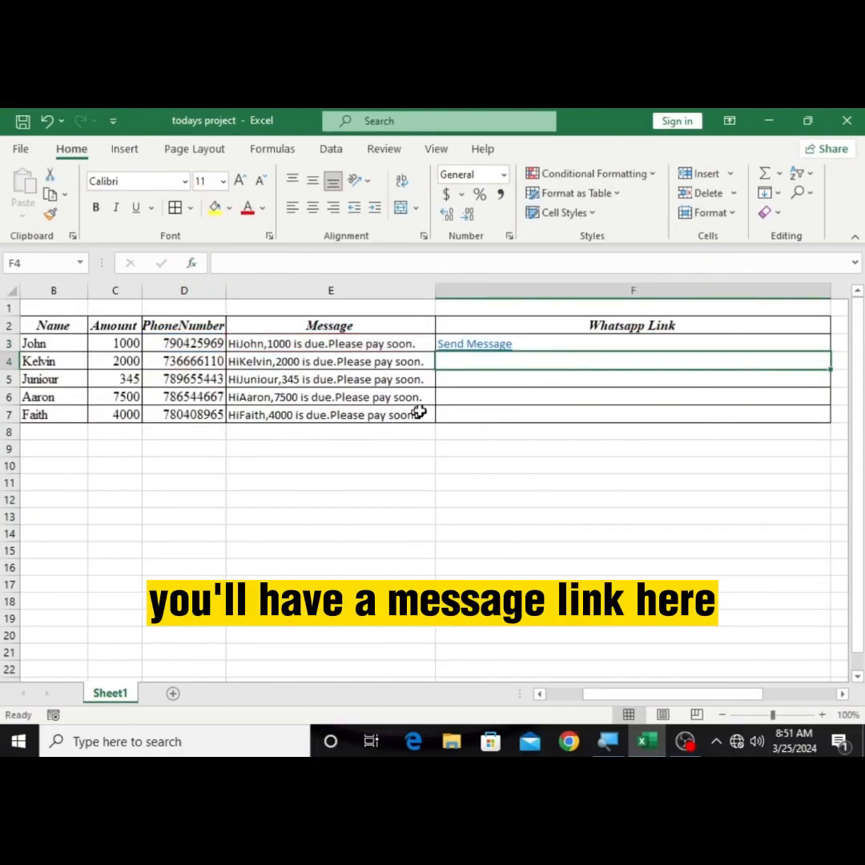
Step: Fill the F3 HYPERLINK formula down the Whatsapp Link column through F7, and deselect the range
mouse_move(463, 351)
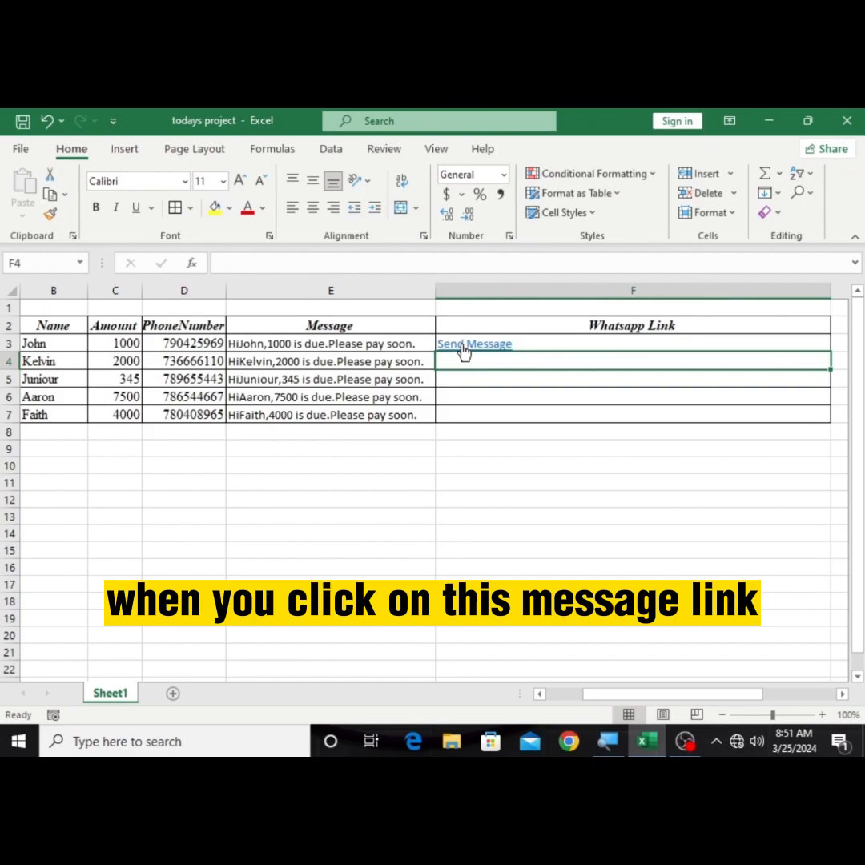
left_click(532, 341)
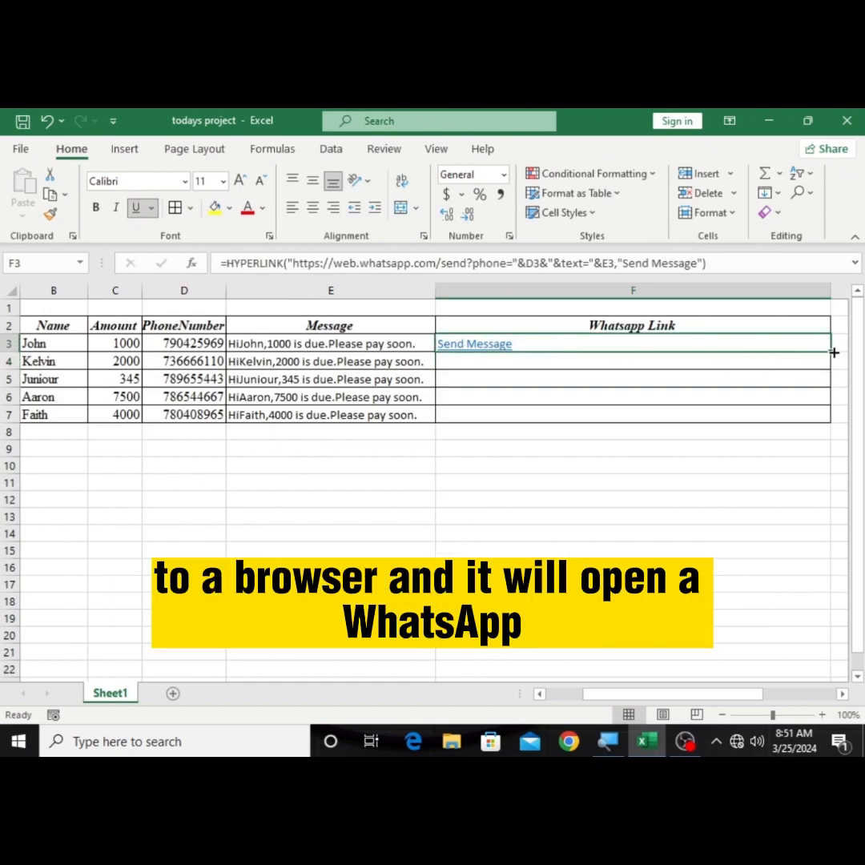
left_click_drag(832, 350, 821, 426)
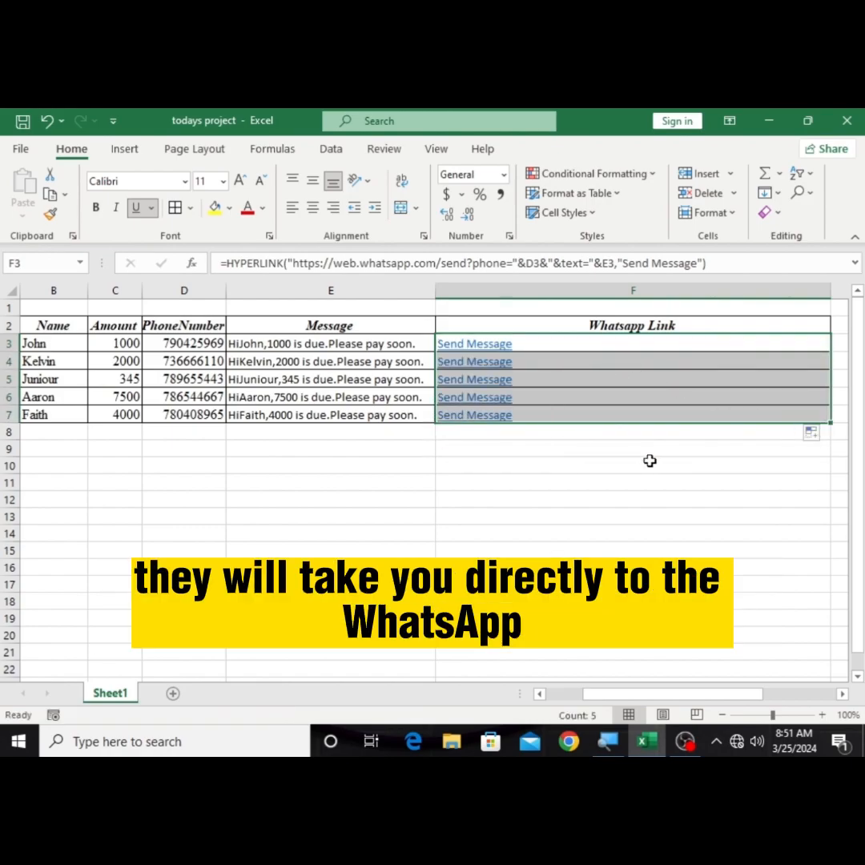
left_click(652, 463)
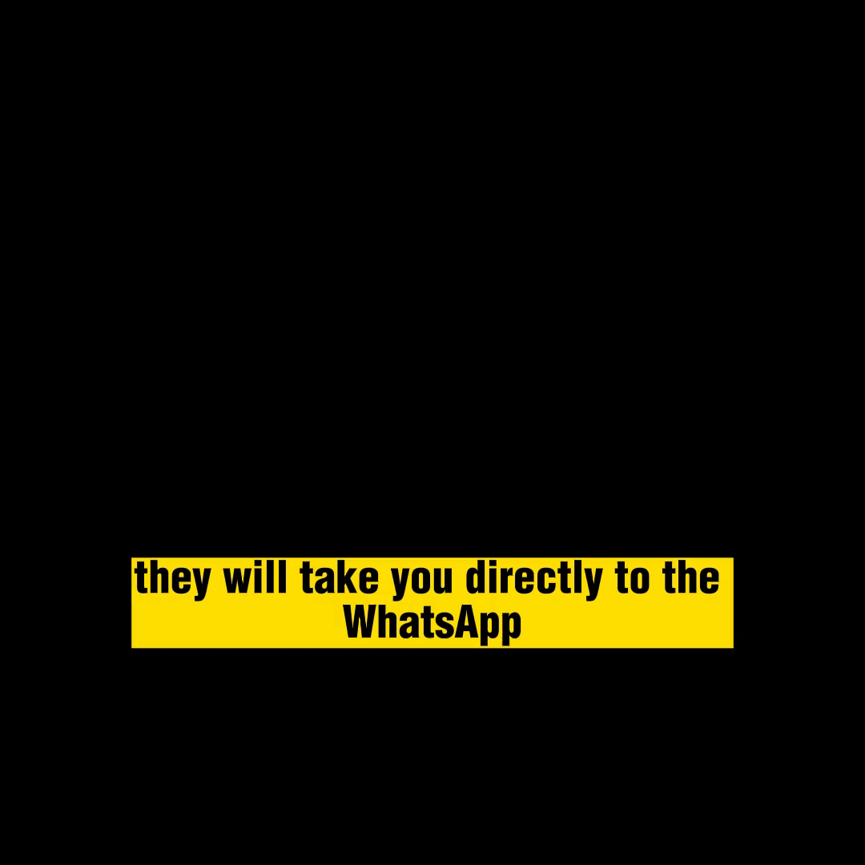